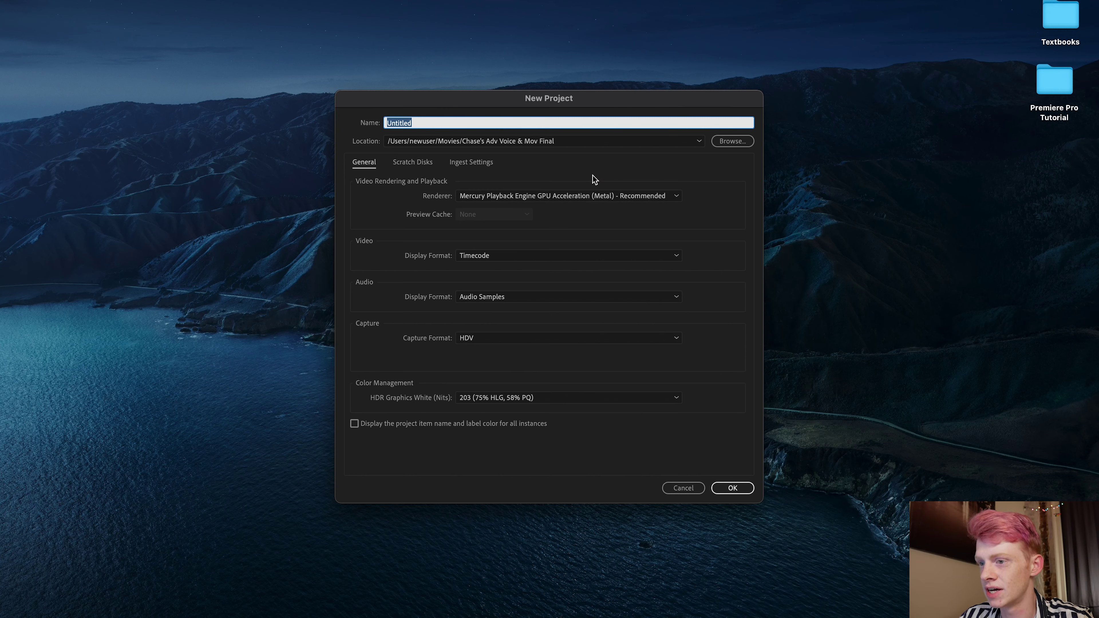
# Step: Name the new project Premiere Pro Tutorial and browse to the Desktop's Premiere Pro Tutorial folder for its location
pyautogui.press('BackSpace')
pyautogui.write('Premiere Pro Tutorial')
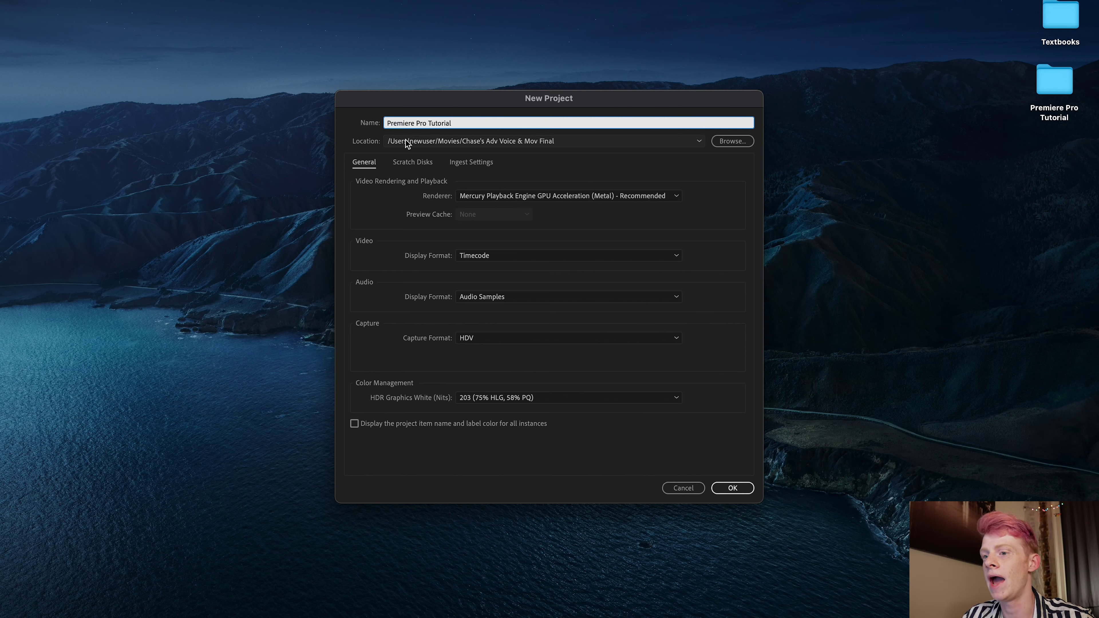
pyautogui.click(736, 144)
pyautogui.click(415, 211)
pyautogui.click(516, 197)
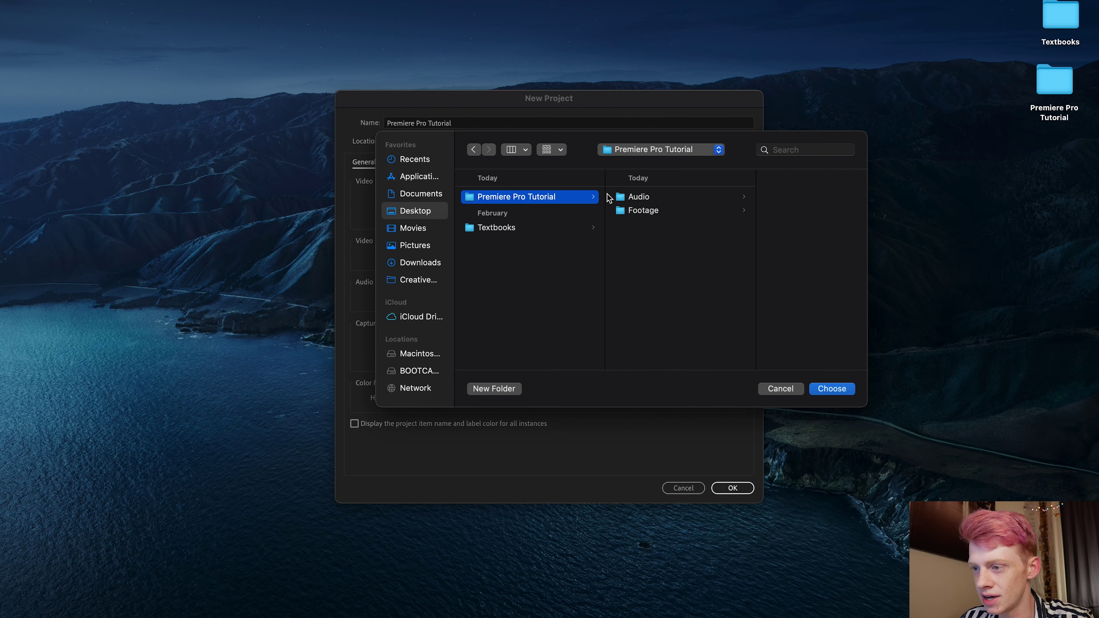
# Step: Create a folder named Premiere Pro Project inside the Premiere Pro Tutorial folder
pyautogui.click(662, 211)
pyautogui.click(646, 197)
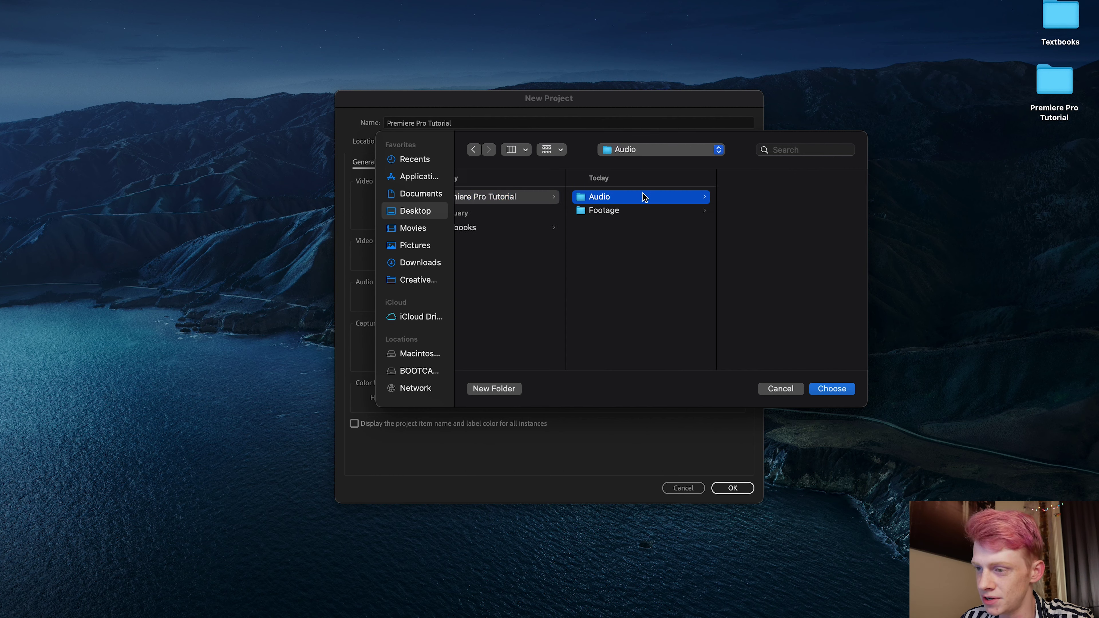
pyautogui.click(619, 267)
pyautogui.click(509, 392)
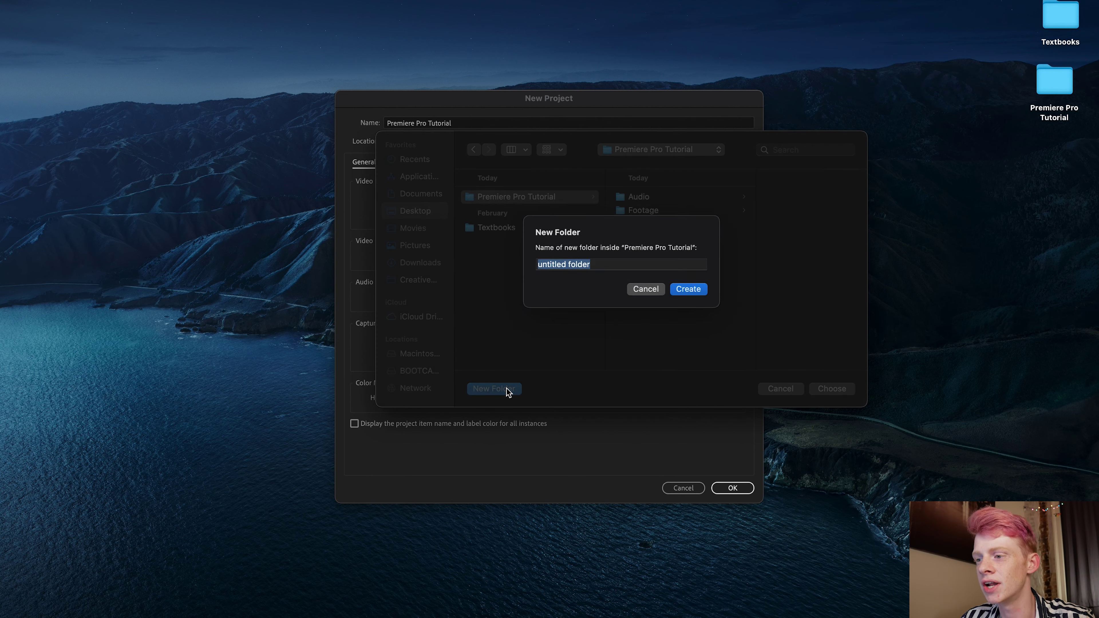
pyautogui.press('BackSpace')
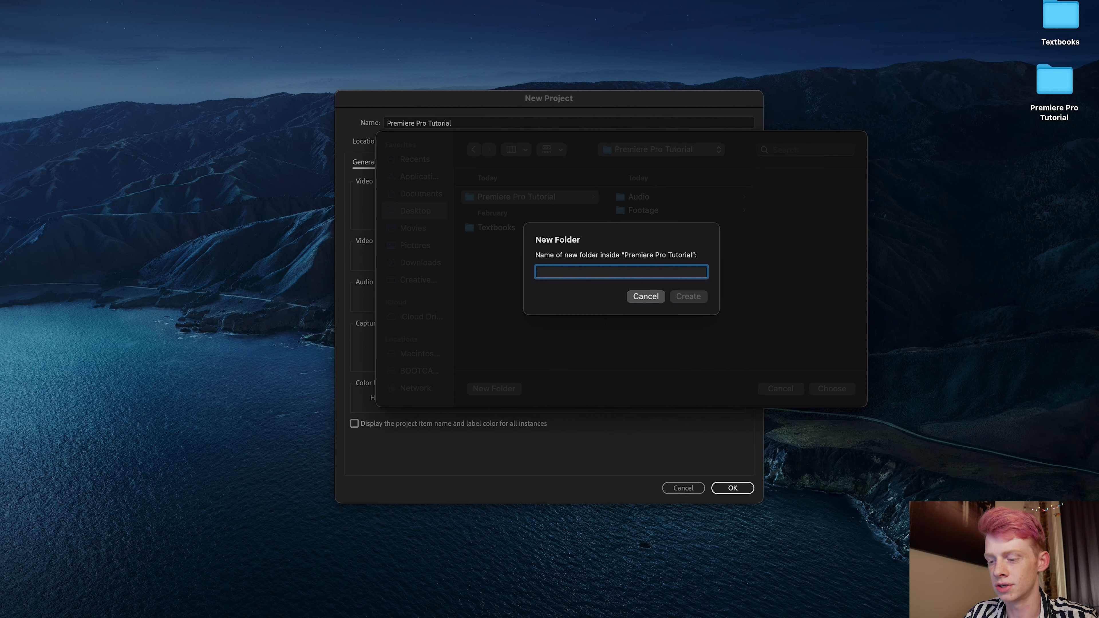
pyautogui.write('Premiere Pro Project')
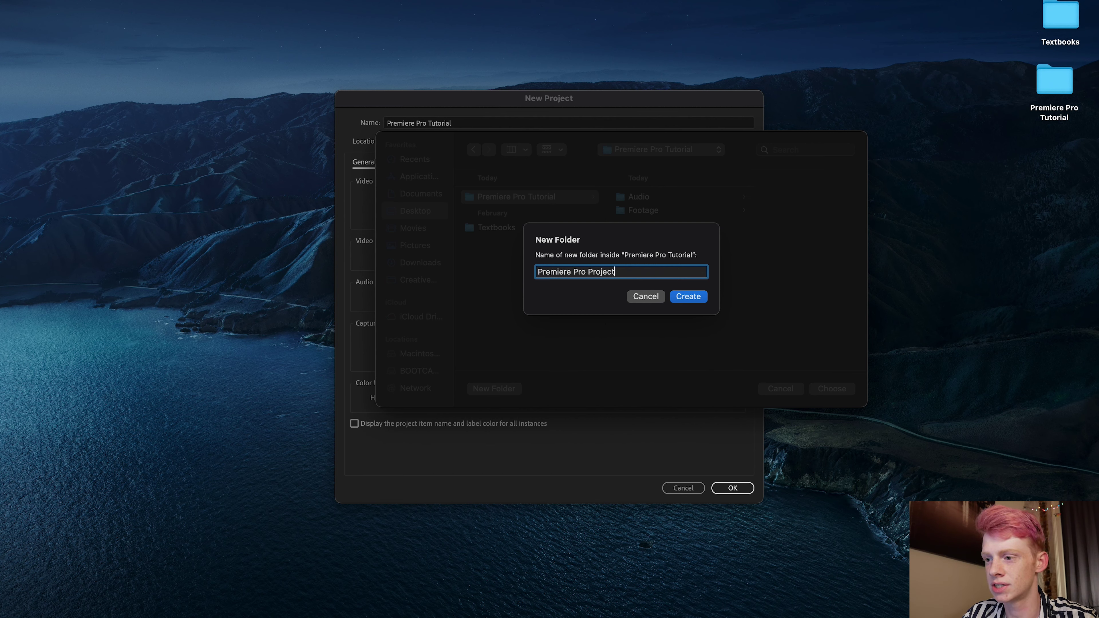
pyautogui.click(692, 301)
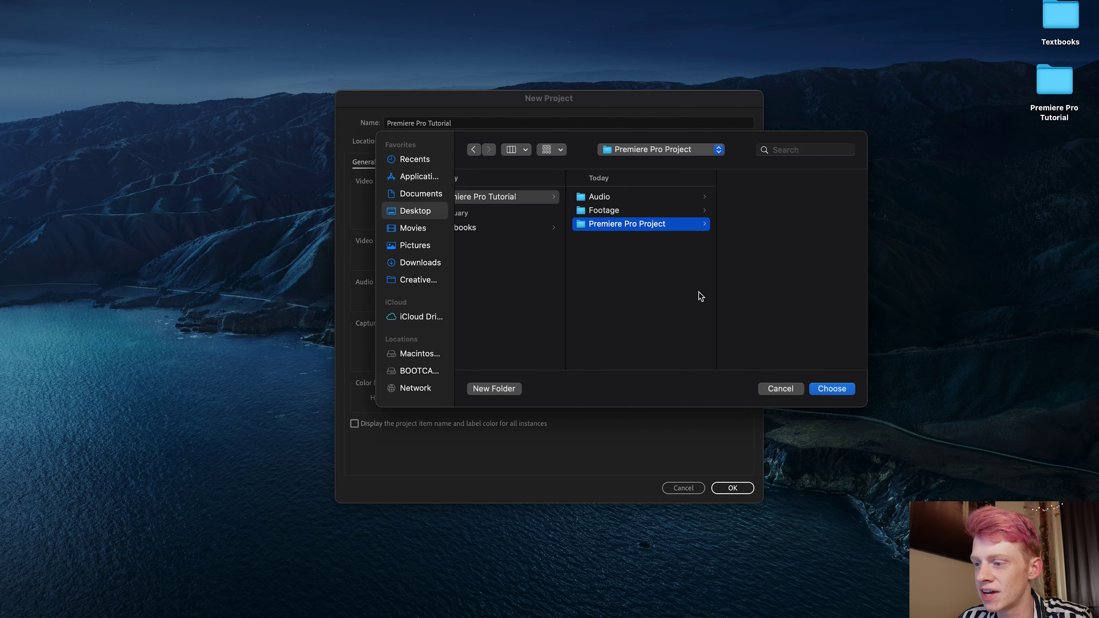
# Step: Set the Premiere Pro Project folder as the project's location and create the project
pyautogui.click(616, 213)
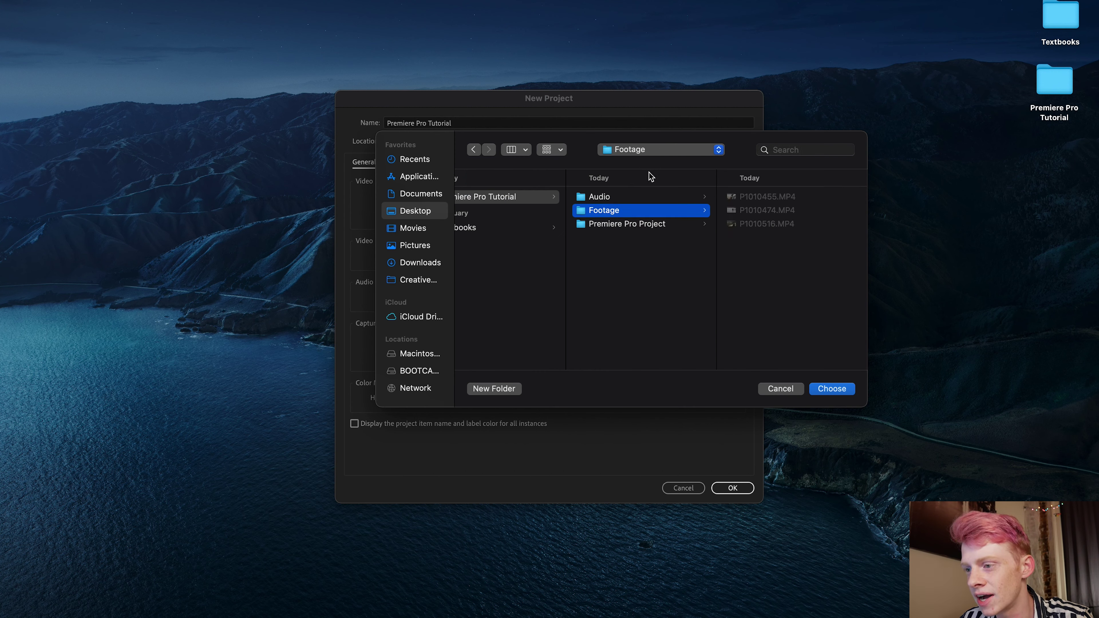
pyautogui.click(831, 388)
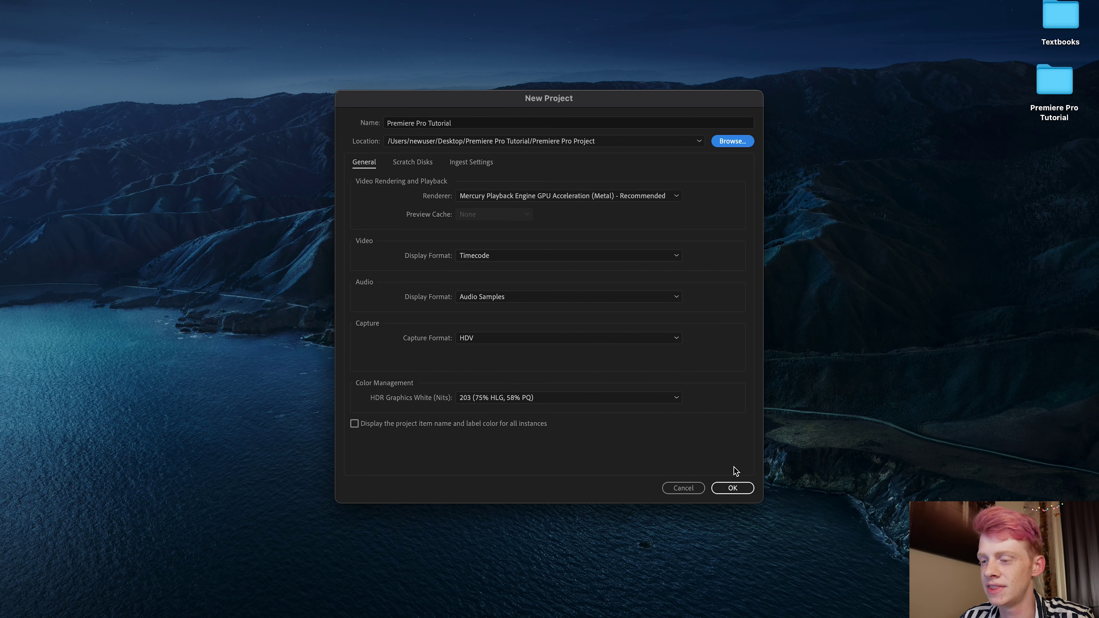
pyautogui.click(732, 488)
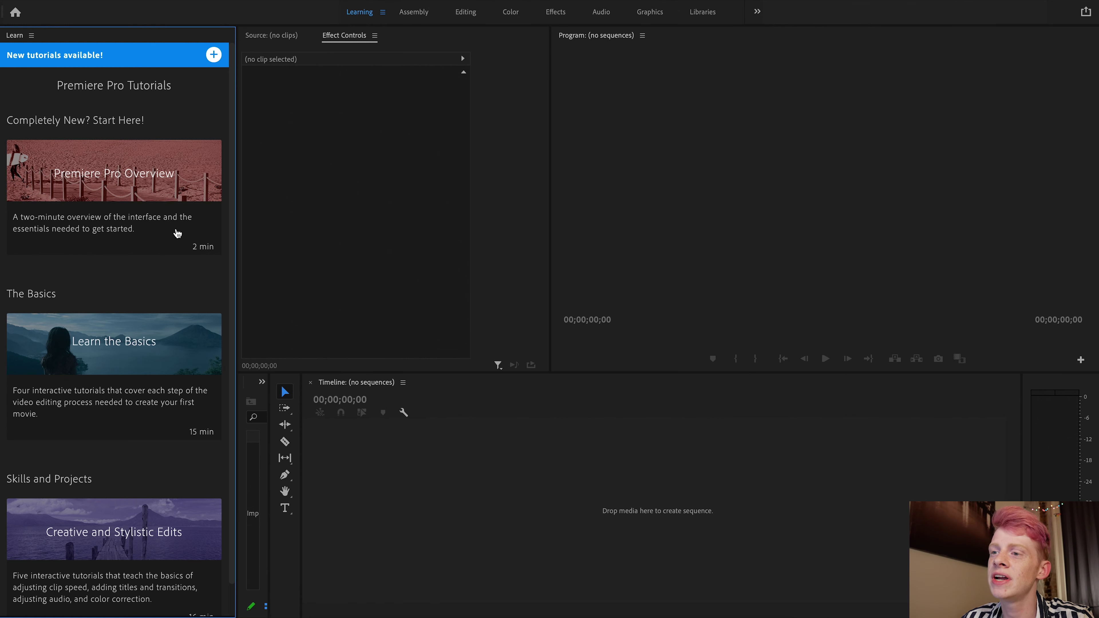
# Step: Switch to the Editing workspace and look over its source, program, timeline and tools areas
pyautogui.click(466, 13)
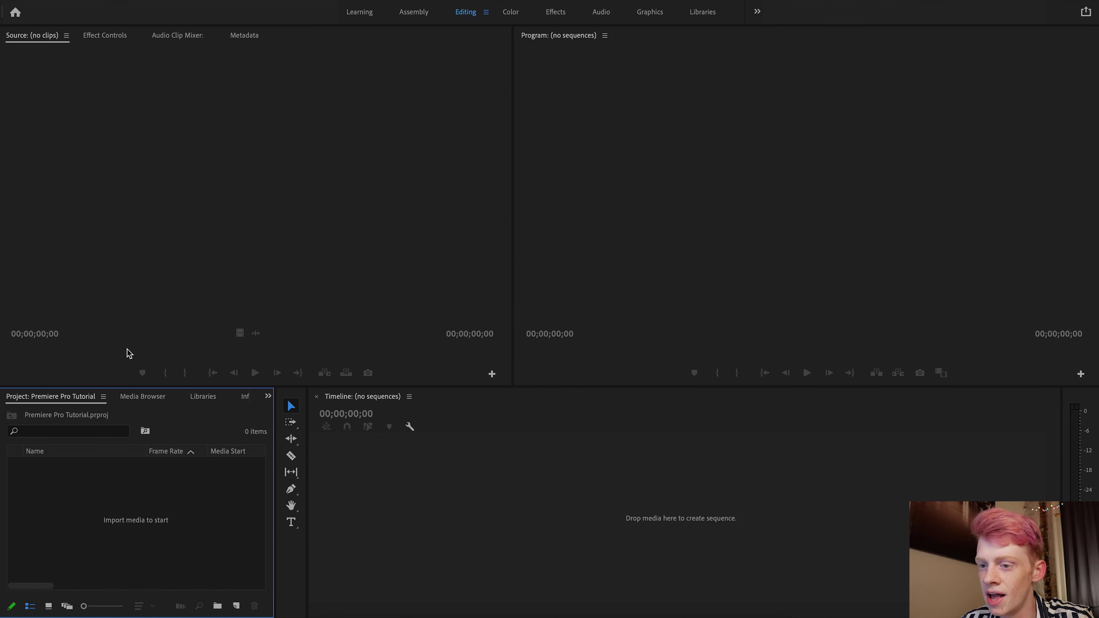
pyautogui.click(213, 269)
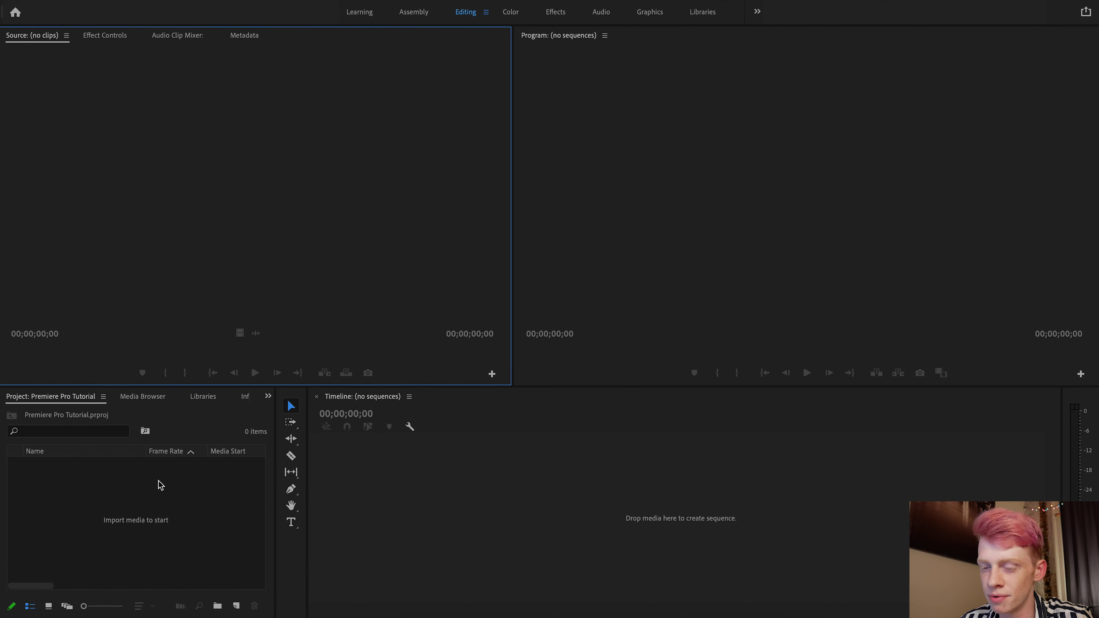
pyautogui.click(637, 228)
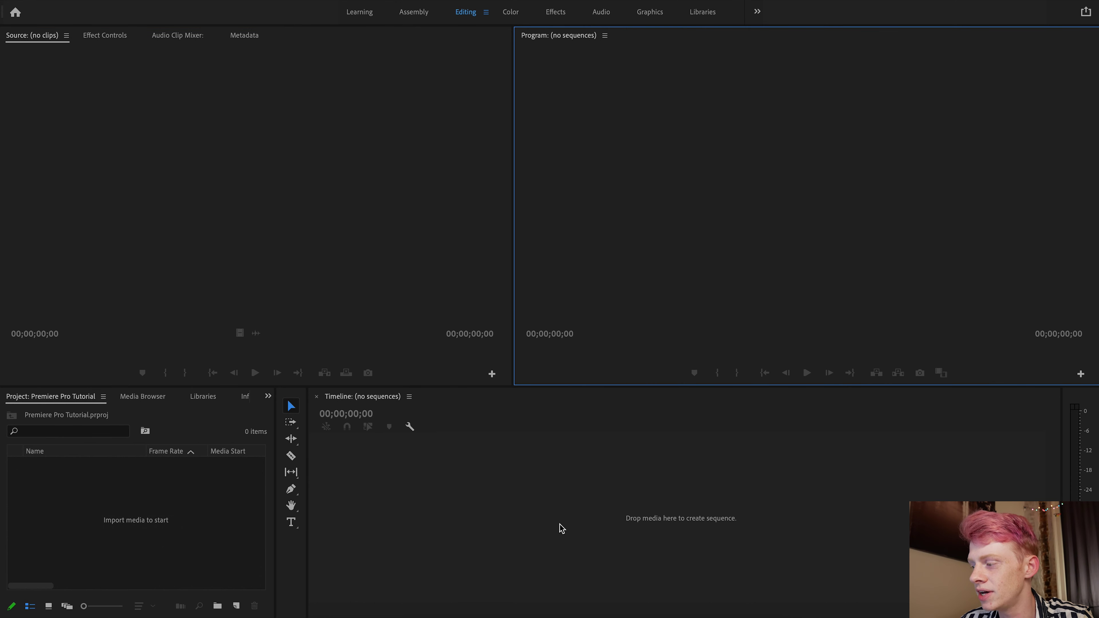
pyautogui.click(579, 503)
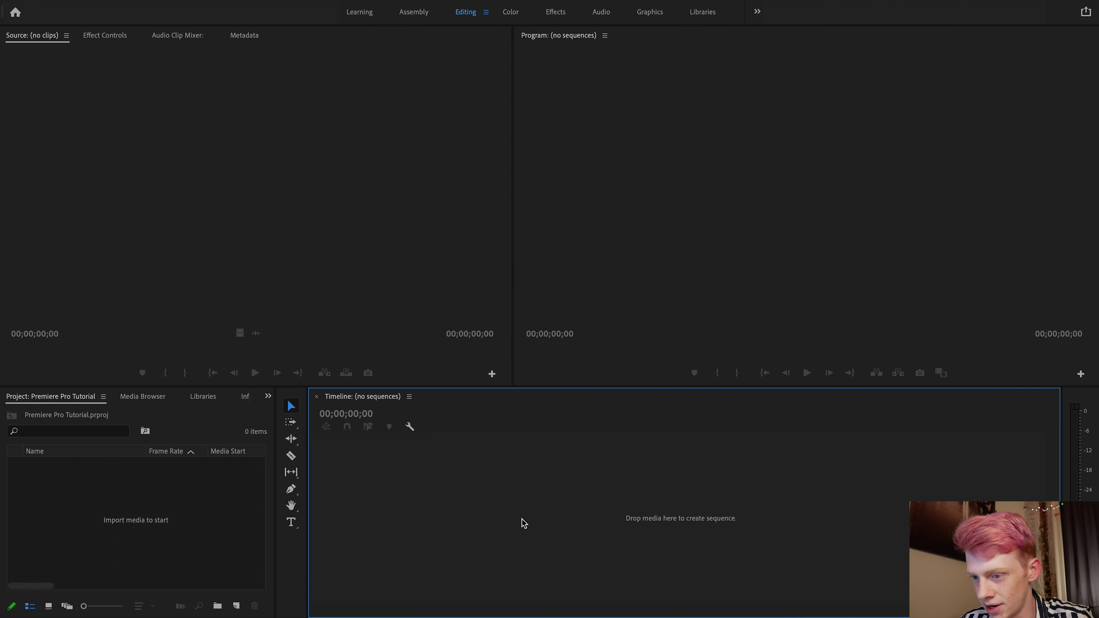
pyautogui.click(289, 558)
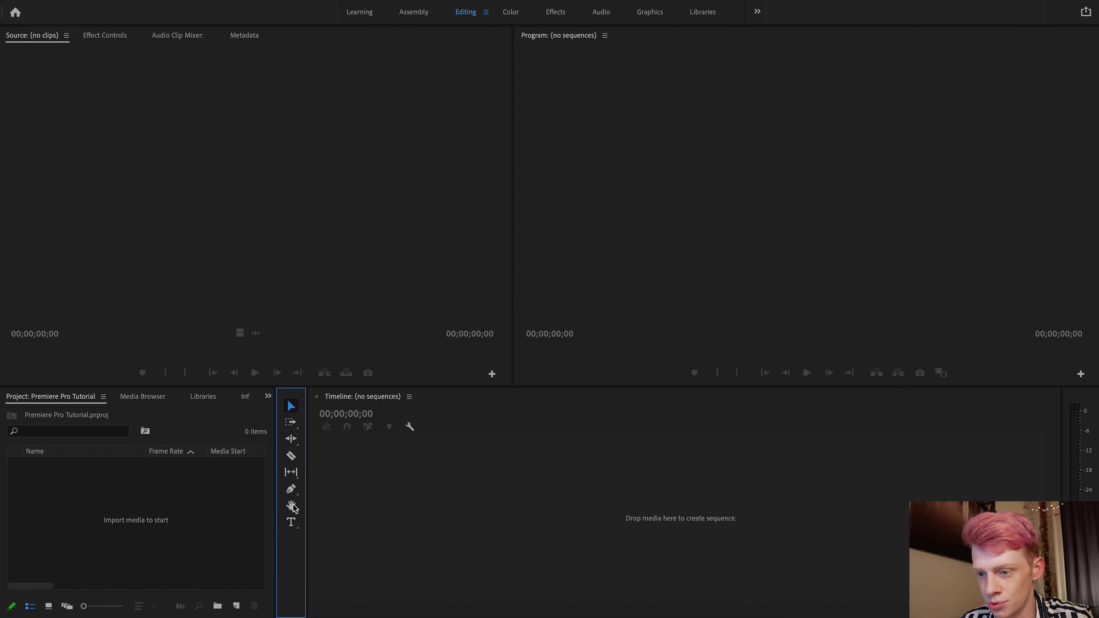
pyautogui.click(663, 598)
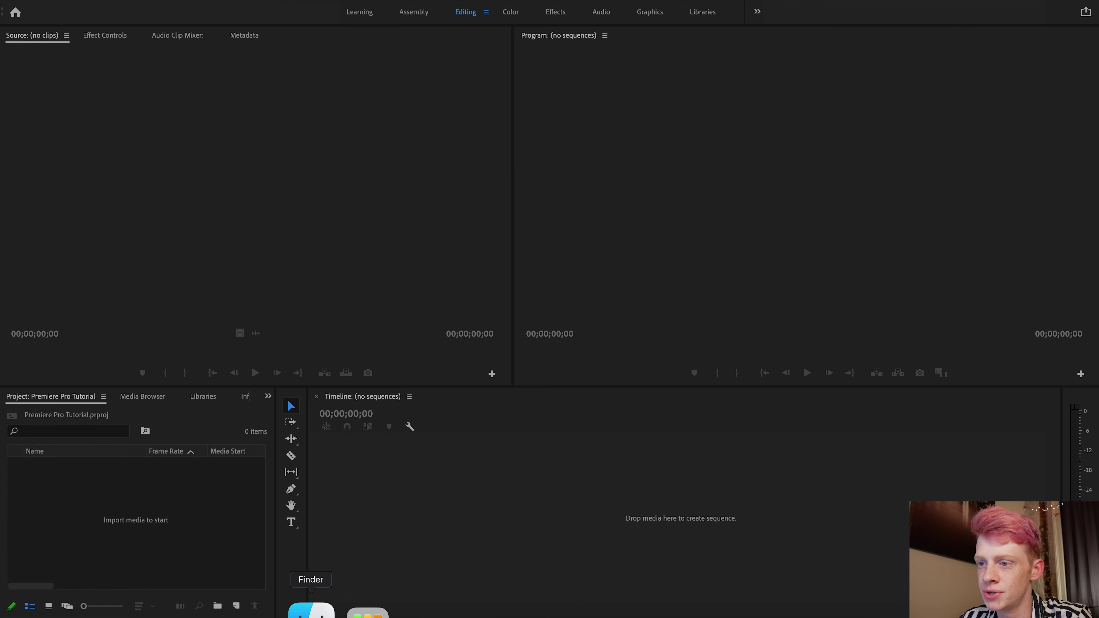
# Step: Import the Footage folder from the Desktop's Premiere Pro Tutorial folder into the project using Finder
pyautogui.click(302, 609)
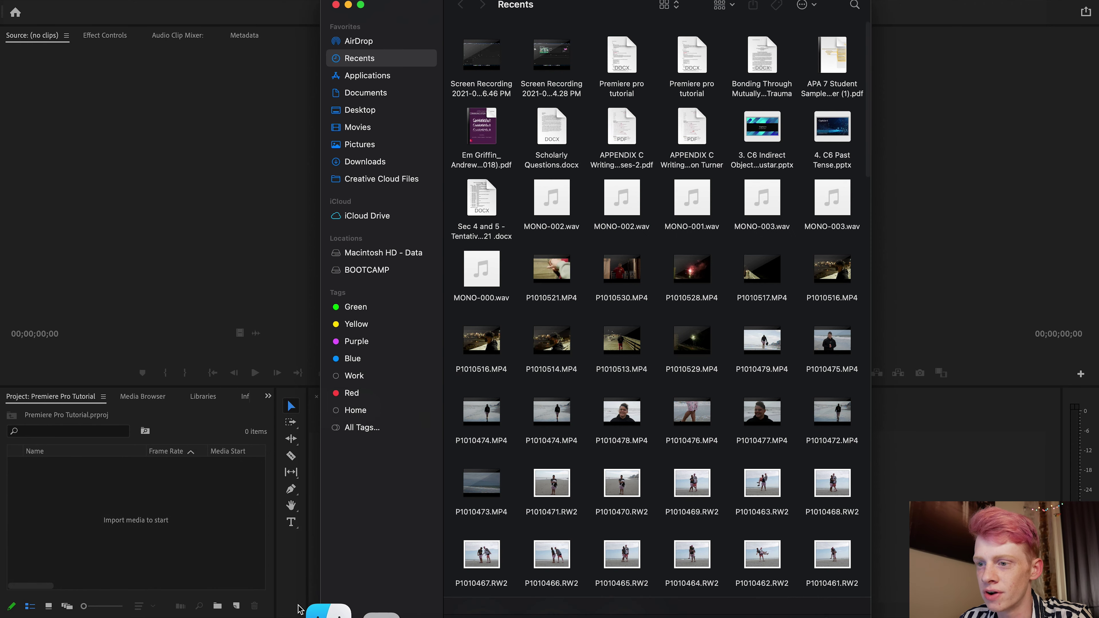
pyautogui.click(385, 109)
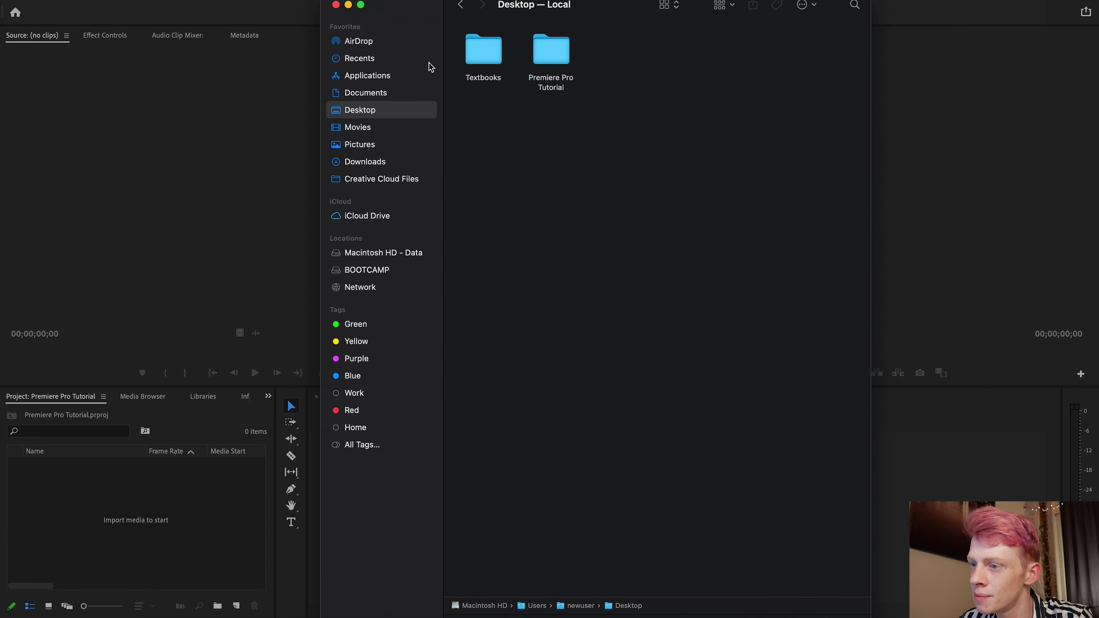
pyautogui.doubleClick(560, 56)
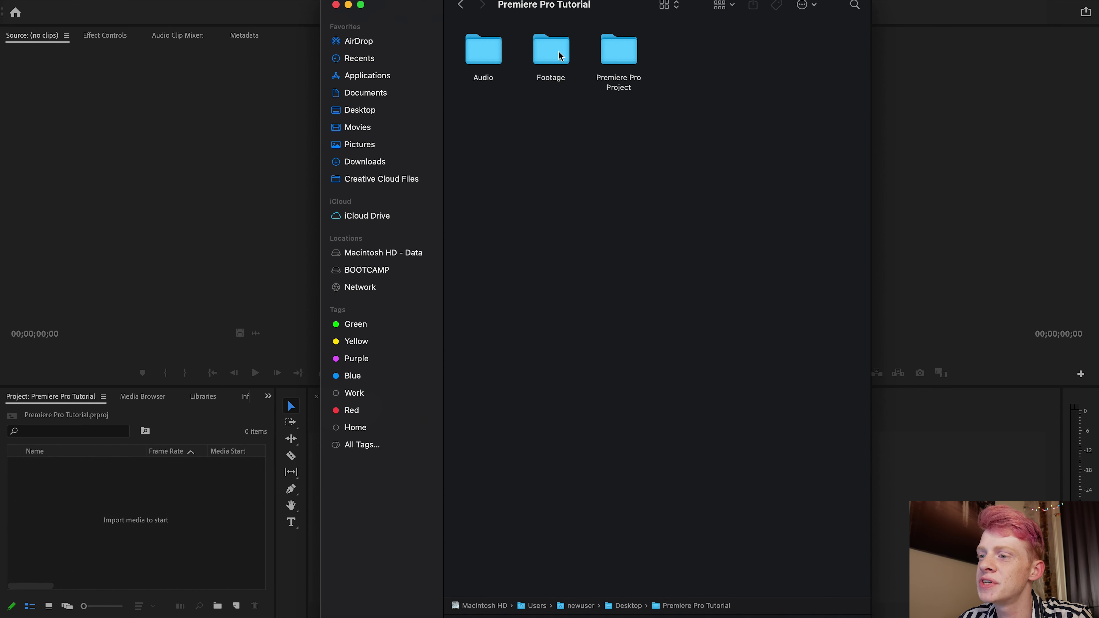
pyautogui.moveTo(584, 60); pyautogui.dragTo(82, 512)
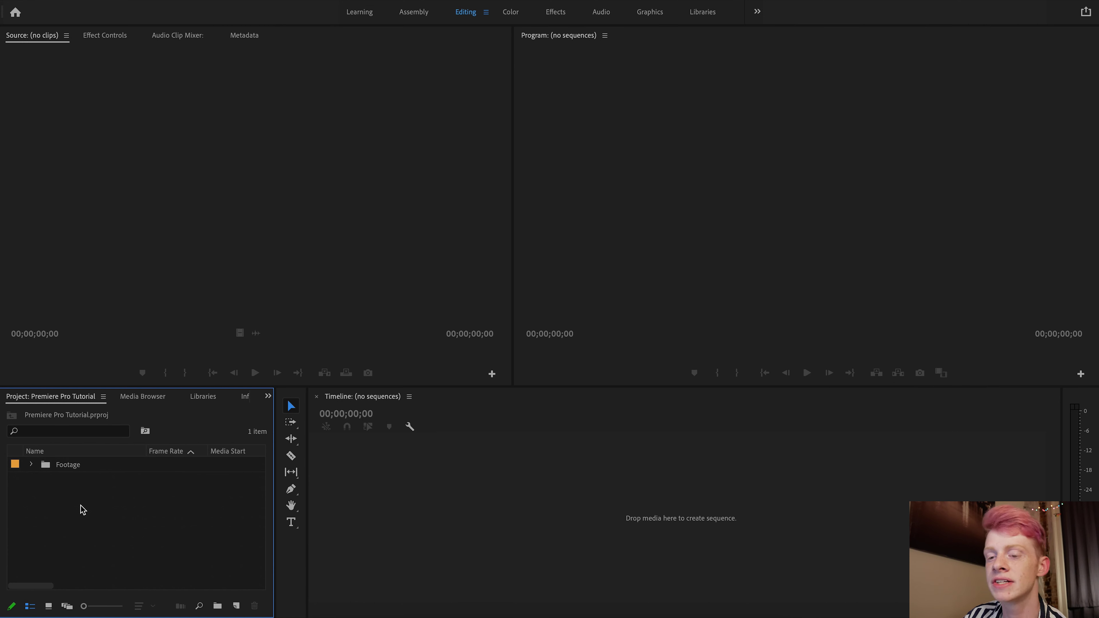
# Step: Expand the imported Footage bin and add a nested bin named footage inside it
pyautogui.click(31, 465)
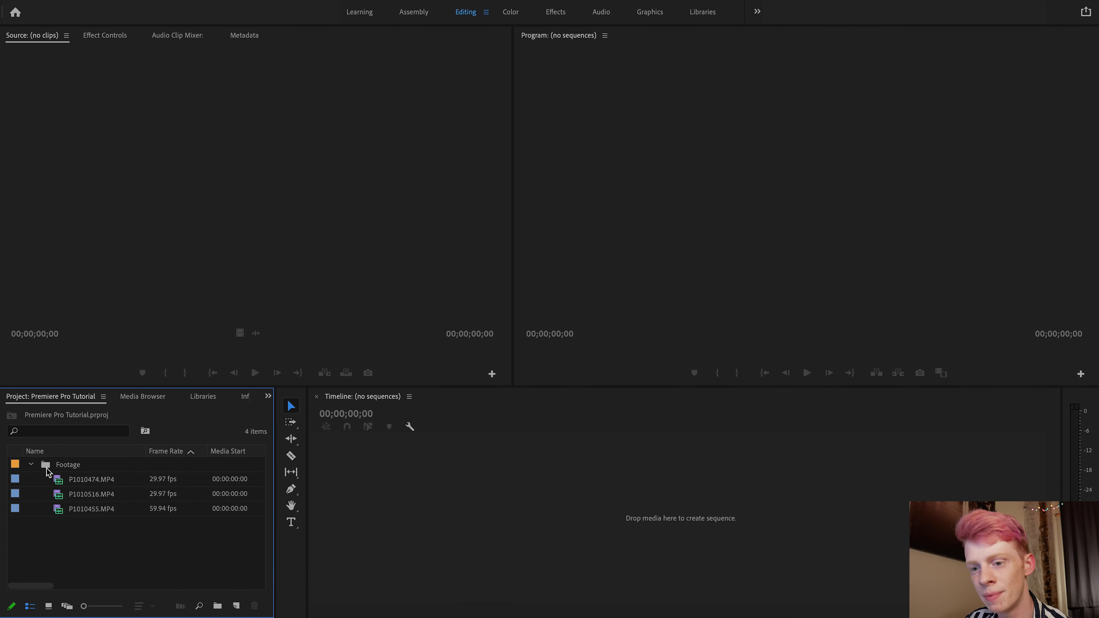
pyautogui.click(32, 466)
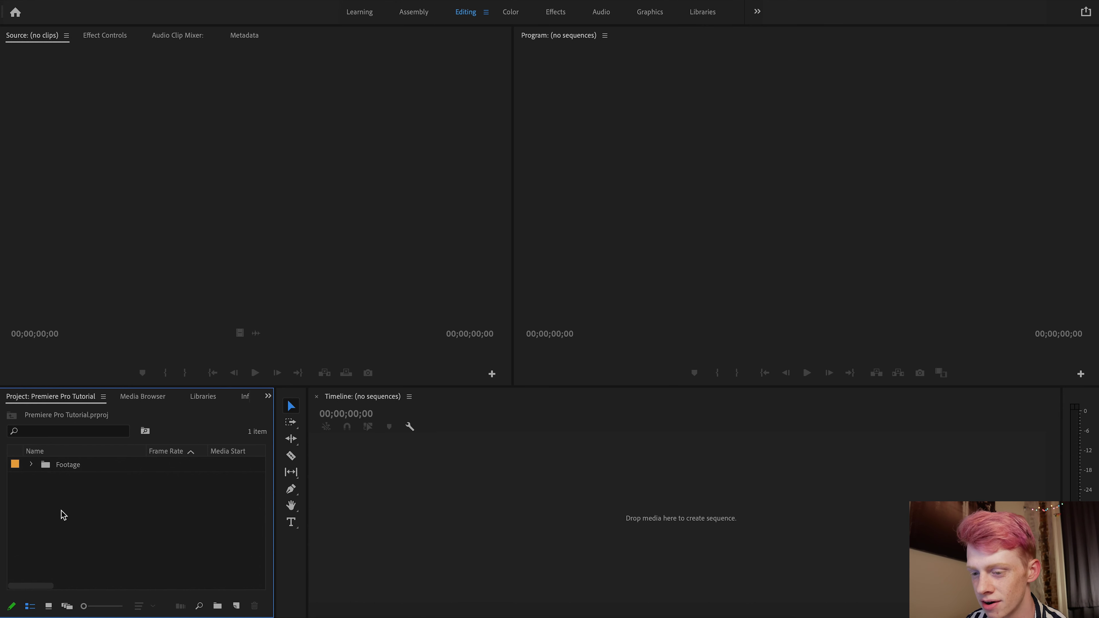
pyautogui.click(37, 467)
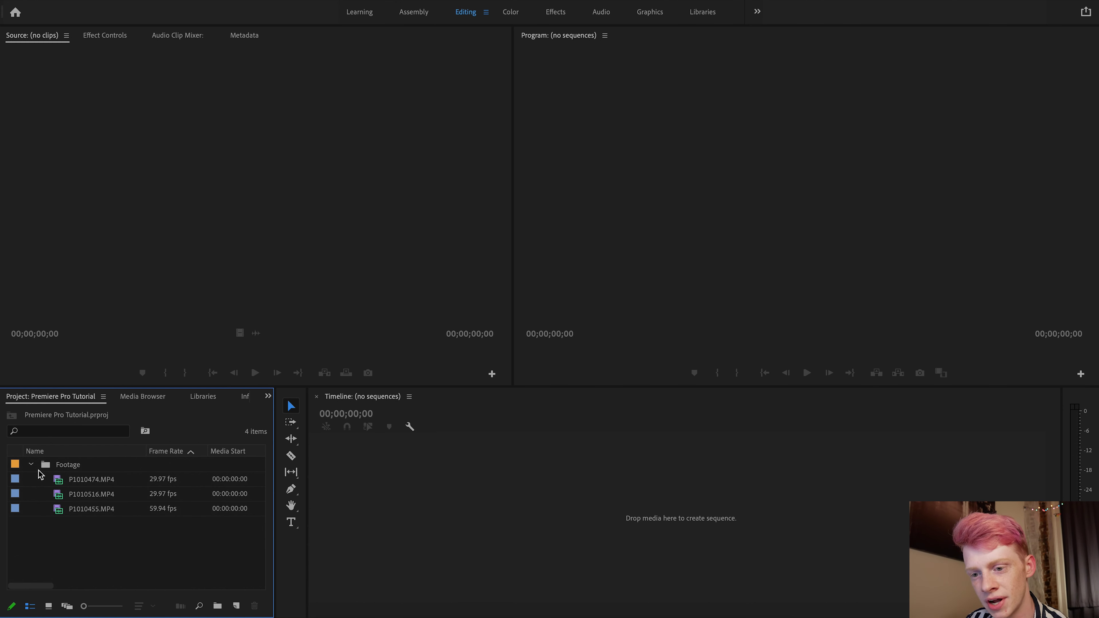
pyautogui.moveTo(83, 521); pyautogui.dragTo(86, 480)
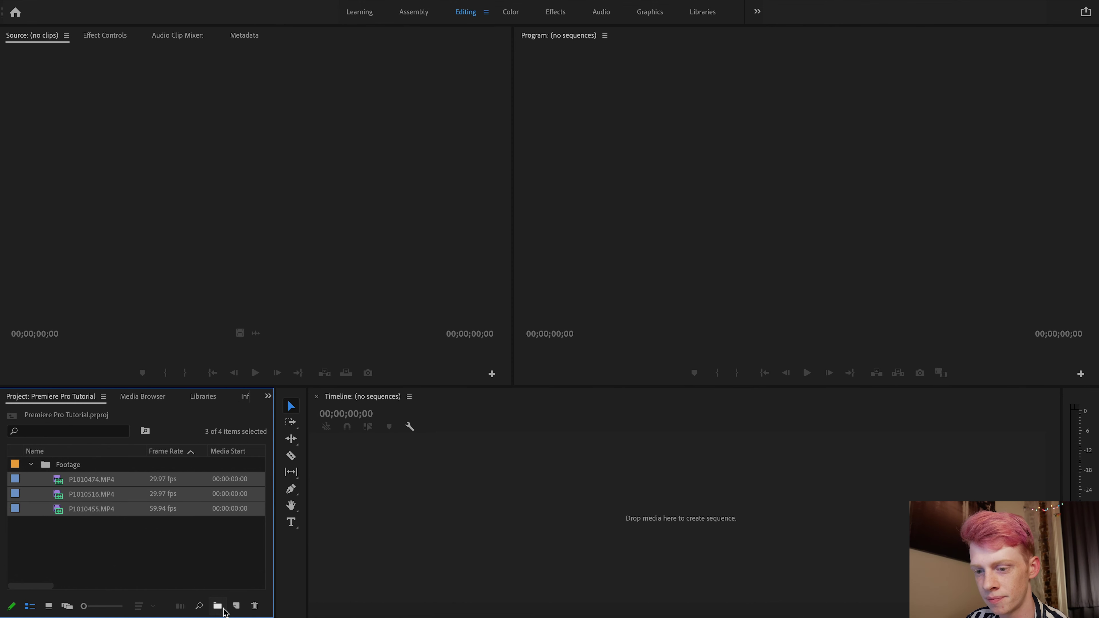
pyautogui.click(218, 606)
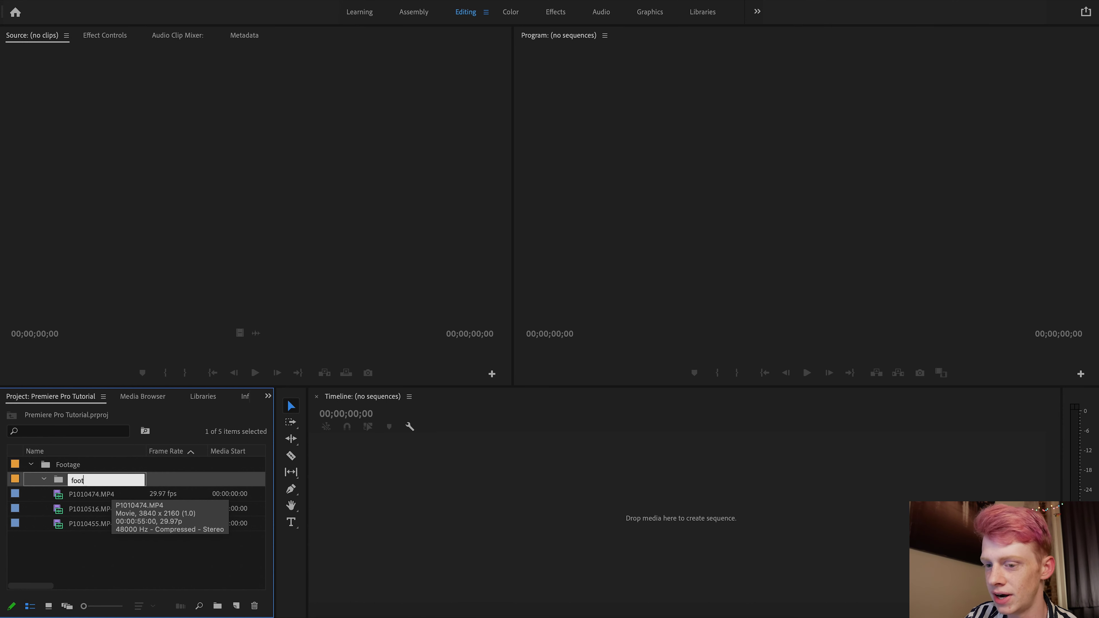
pyautogui.press('Tab')
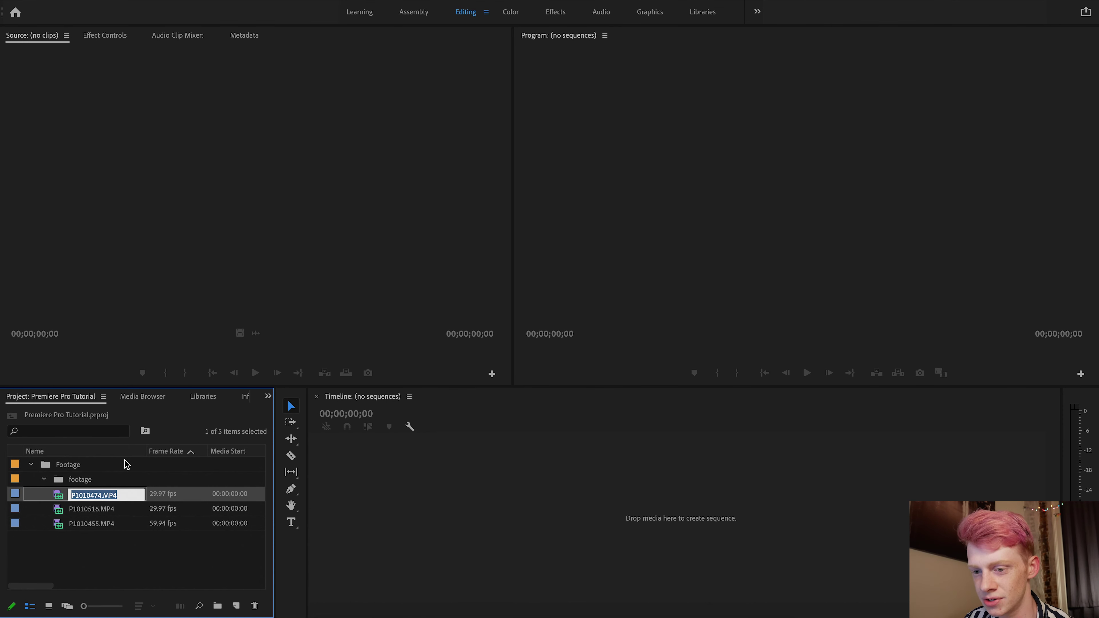
pyautogui.click(113, 552)
# Step: Load P1010474.MP4 in the Source Monitor and mark its in point at 00:00:12:21
pyautogui.doubleClick(99, 494)
pyautogui.click(76, 351)
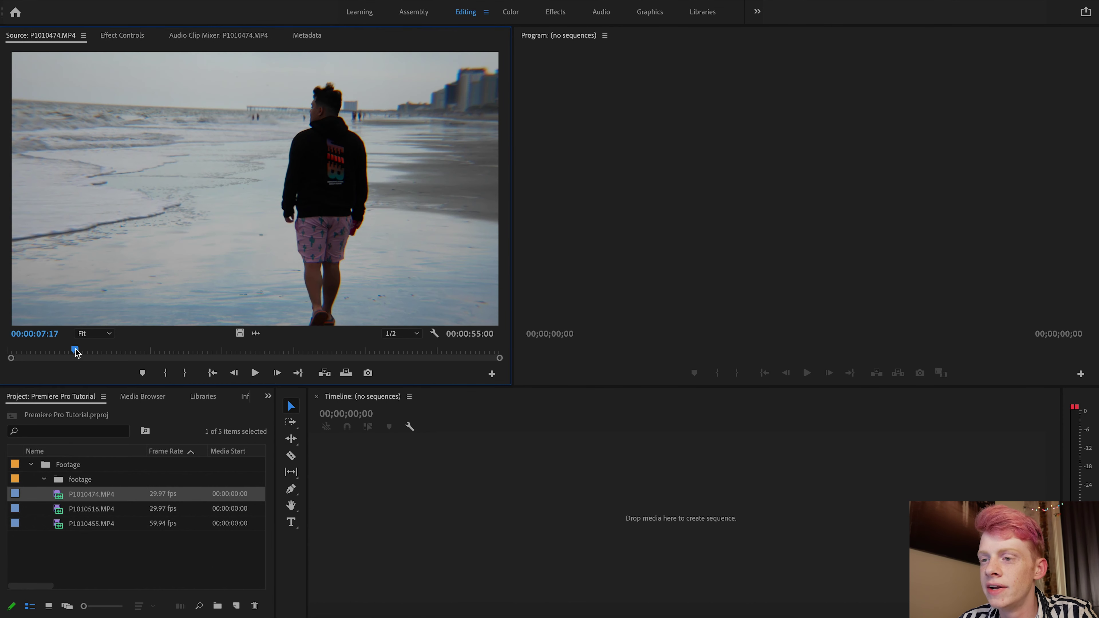
pyautogui.moveTo(76, 351); pyautogui.dragTo(122, 353)
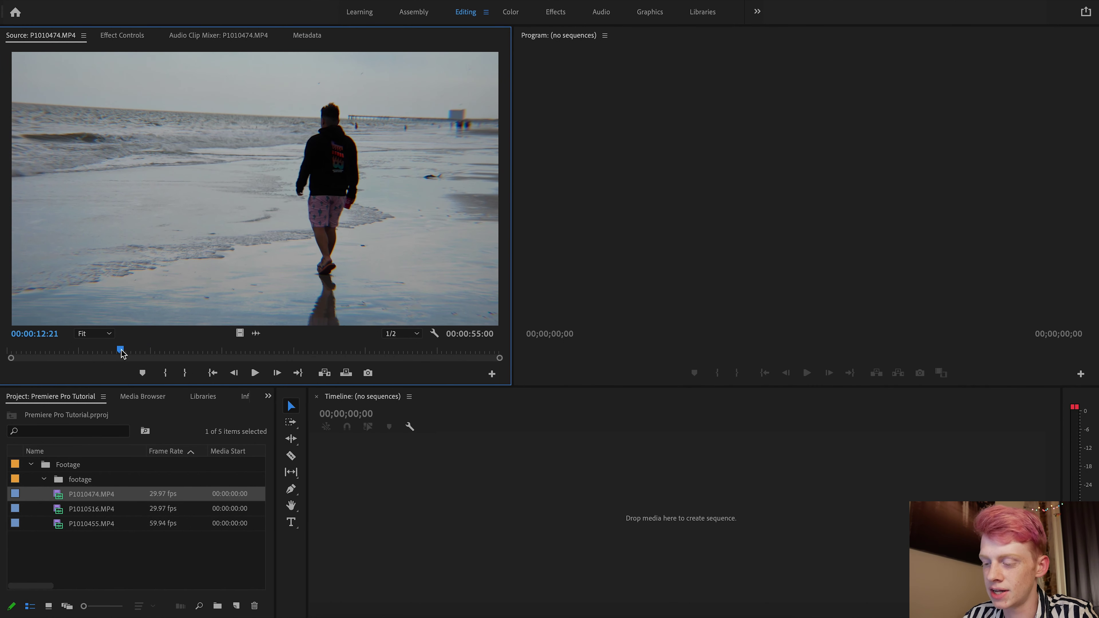
pyautogui.press('i')
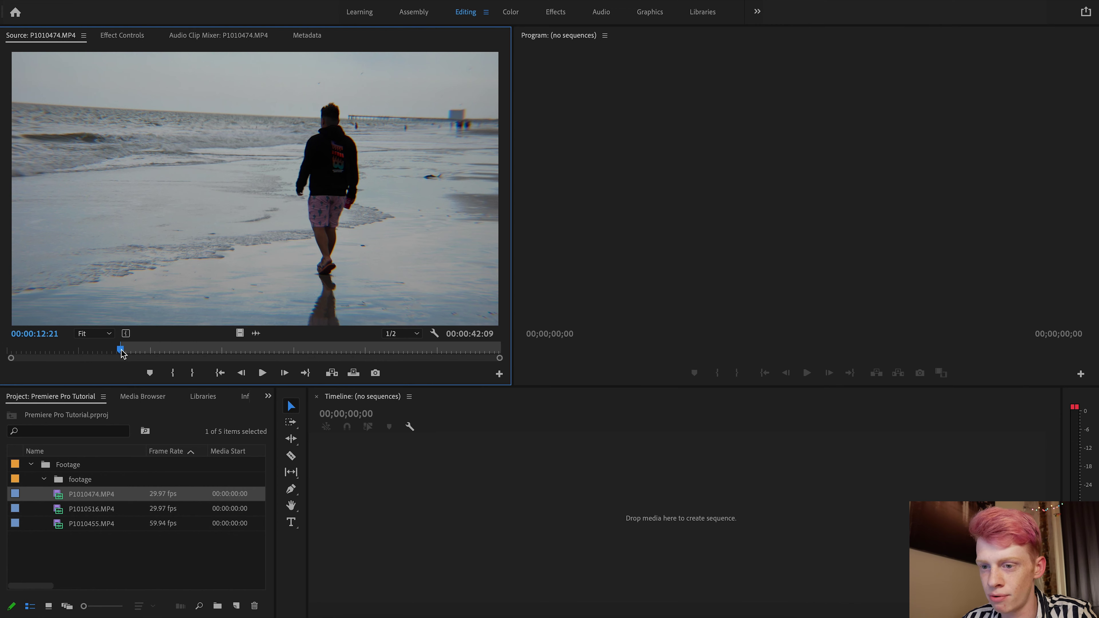
# Step: Mark the source clip's out point at 00:00:24:01 and create a sequence from the marked range
pyautogui.moveTo(122, 353); pyautogui.dragTo(224, 351)
pyautogui.press('o')
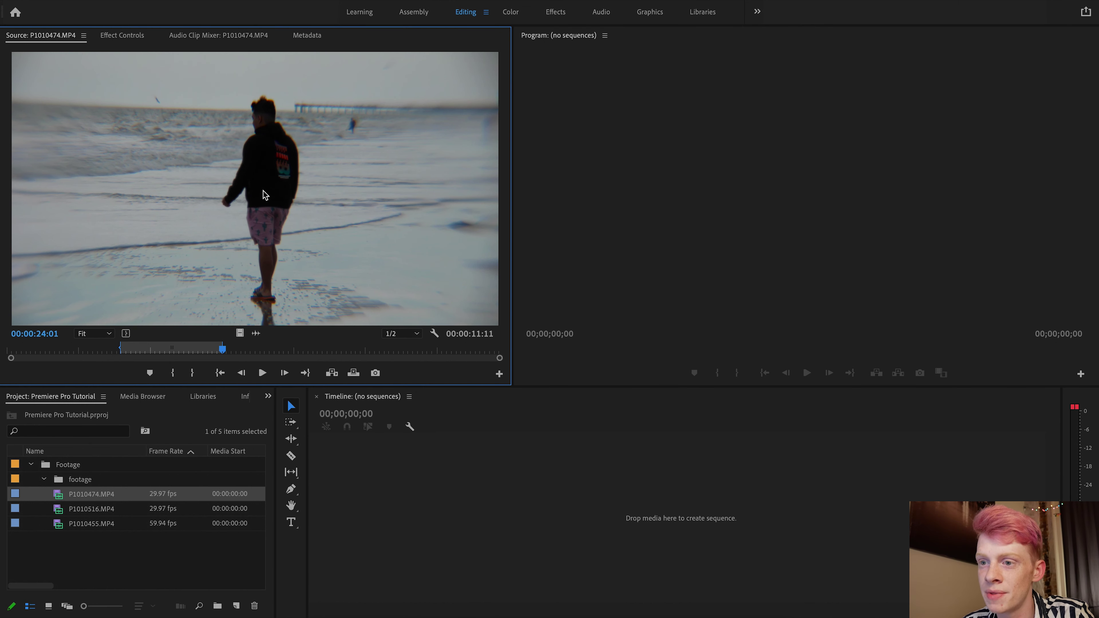
pyautogui.moveTo(258, 190); pyautogui.dragTo(508, 510)
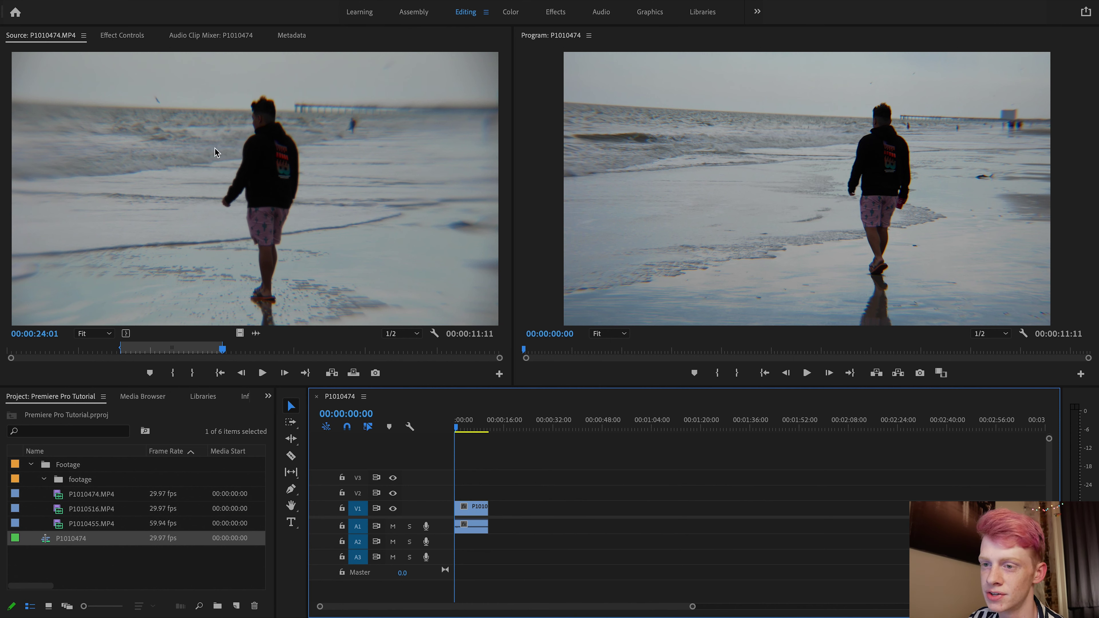
# Step: Add P1010516.MP4 to track V1 after the first clip and slide it earlier to end at the playhead at 00:00:21:23
pyautogui.click(53, 514)
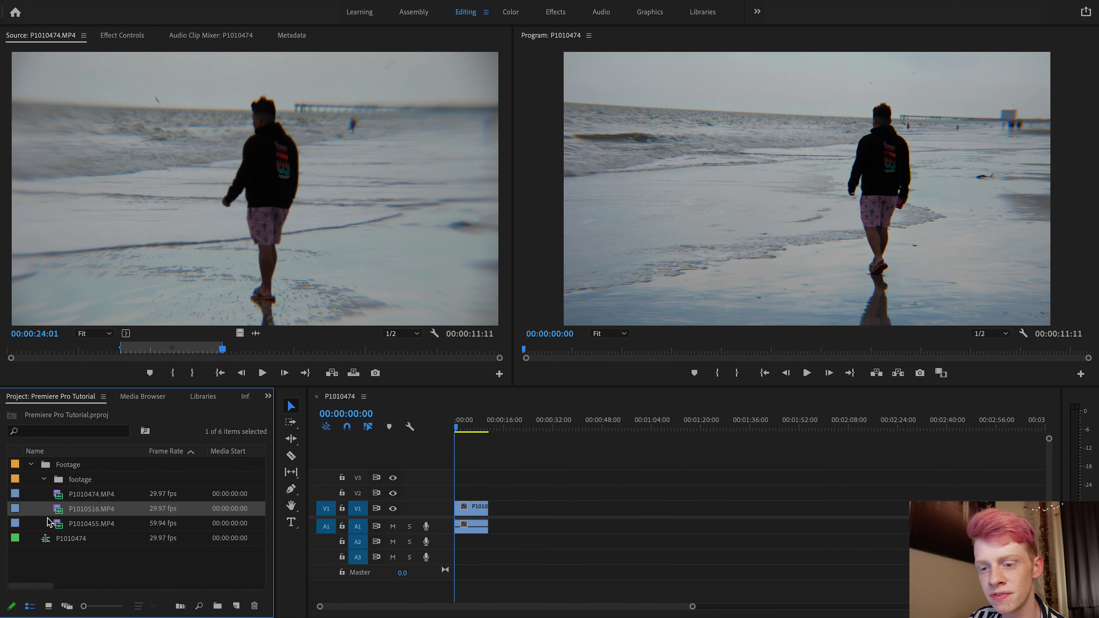
pyautogui.moveTo(61, 513); pyautogui.dragTo(517, 511)
pyautogui.moveTo(518, 428); pyautogui.dragTo(522, 431)
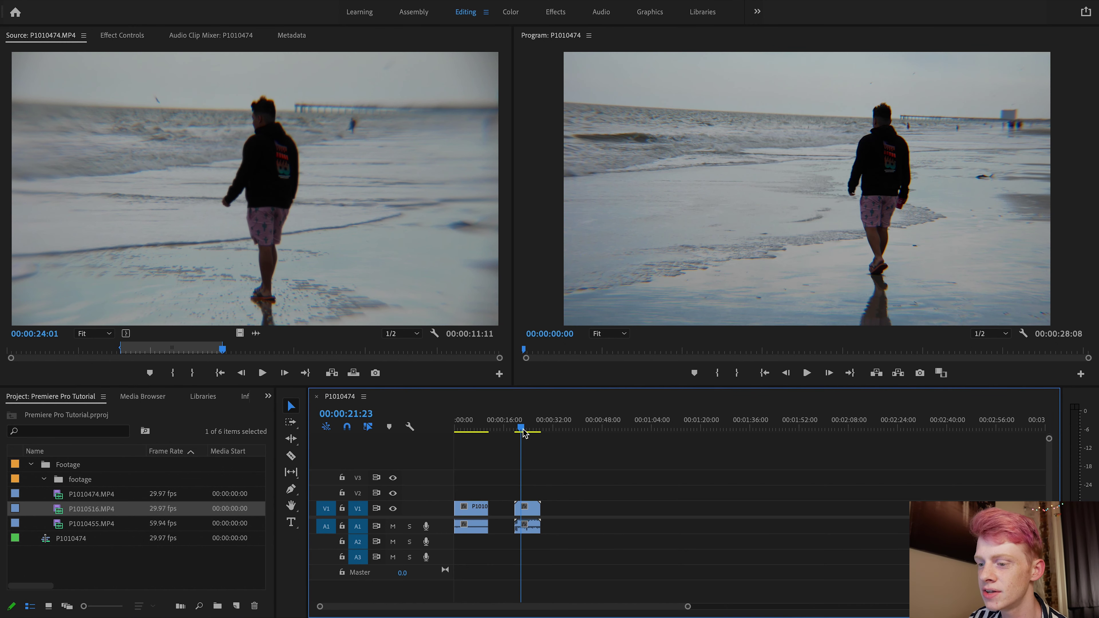
pyautogui.click(533, 511)
pyautogui.moveTo(534, 515); pyautogui.dragTo(515, 514)
# Step: Delete the second clip, P1010516.MP4, from the timeline
pyautogui.click(281, 220)
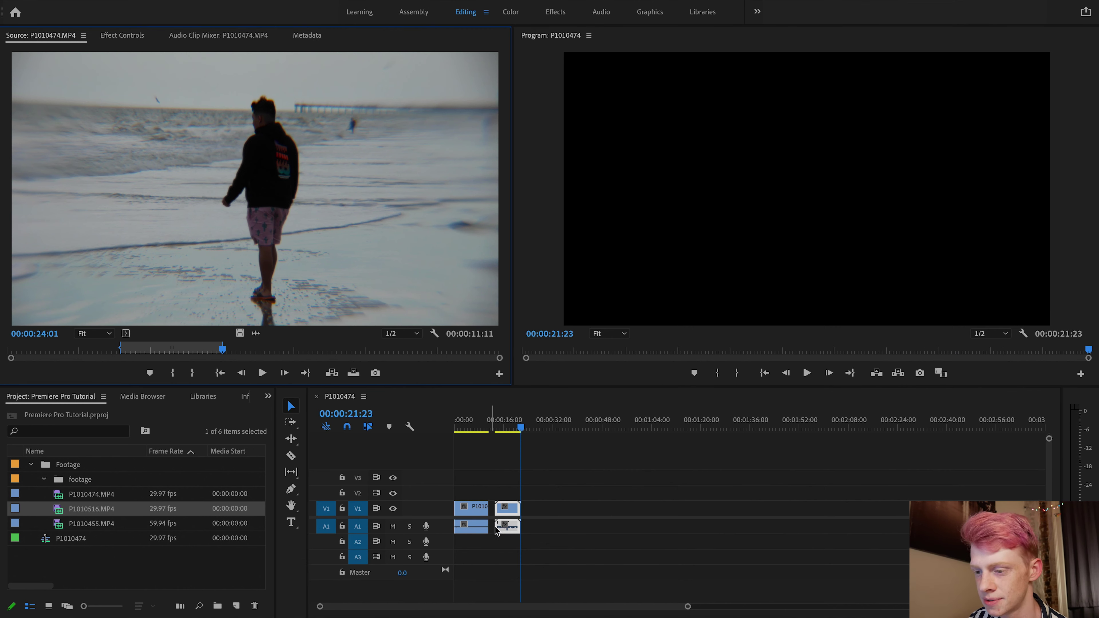
pyautogui.click(511, 517)
pyautogui.press('Delete')
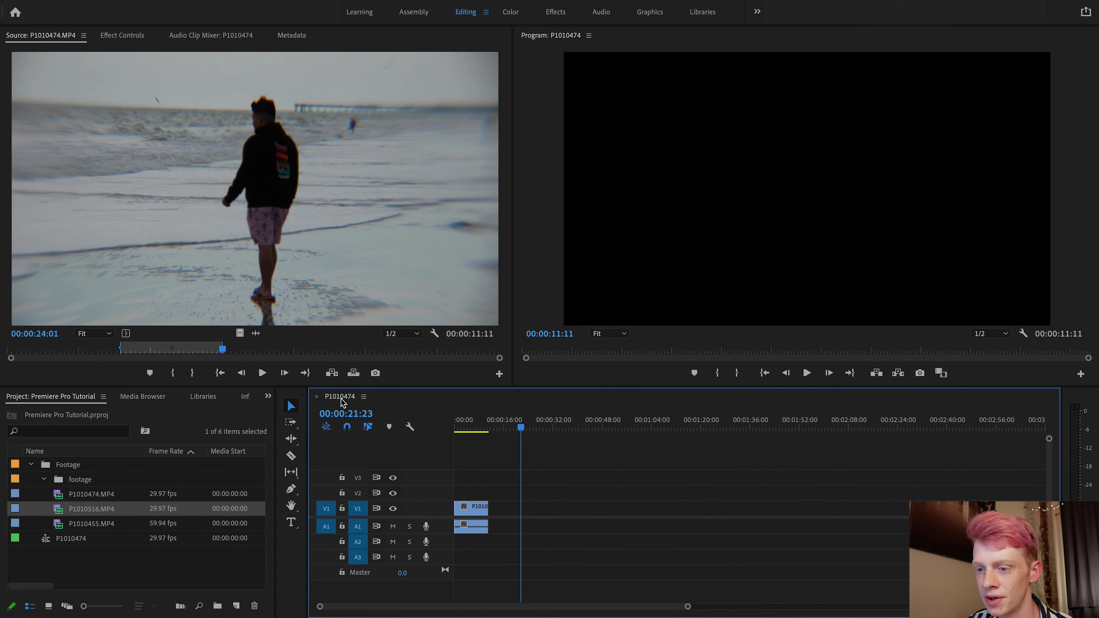
# Step: Rename the P1010474 sequence as Main Sequence in the project and open it in the timeline
pyautogui.click(109, 562)
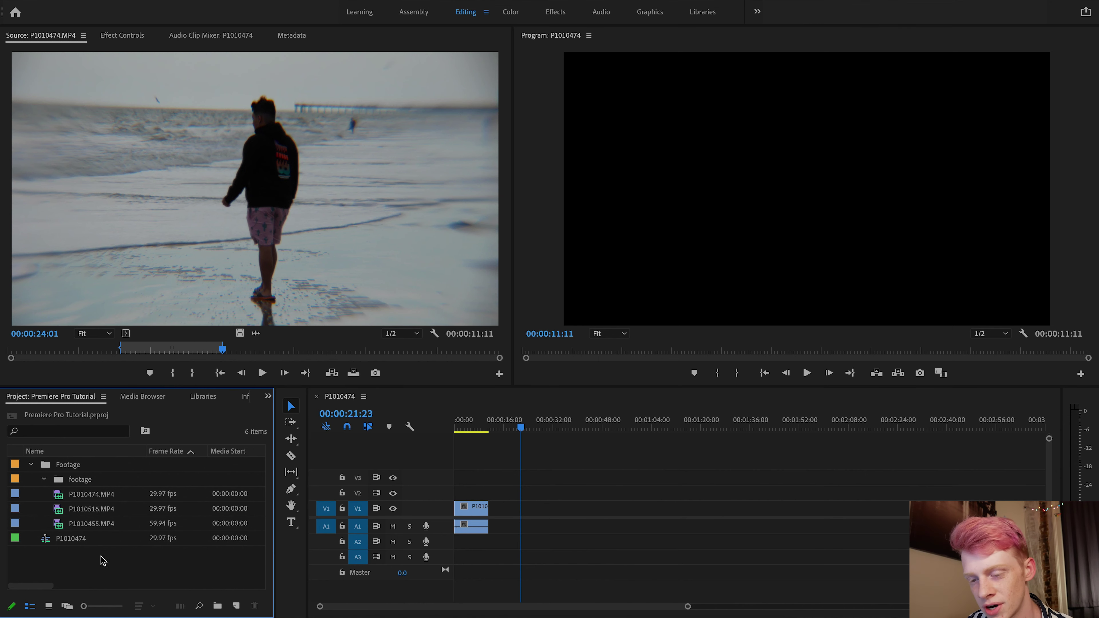
pyautogui.click(53, 541)
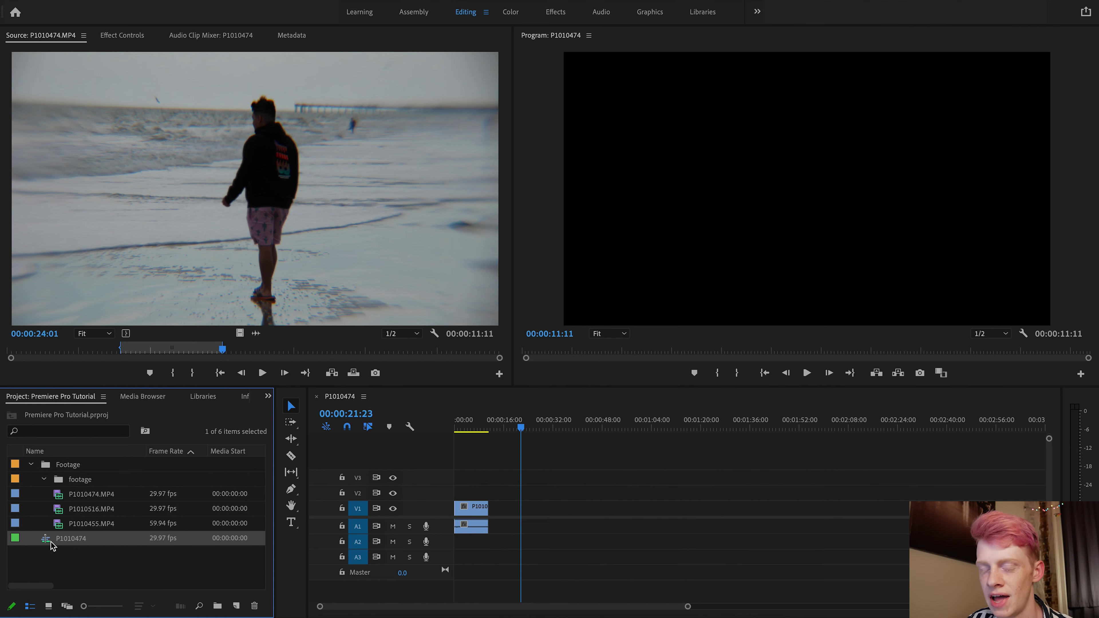
pyautogui.doubleClick(48, 542)
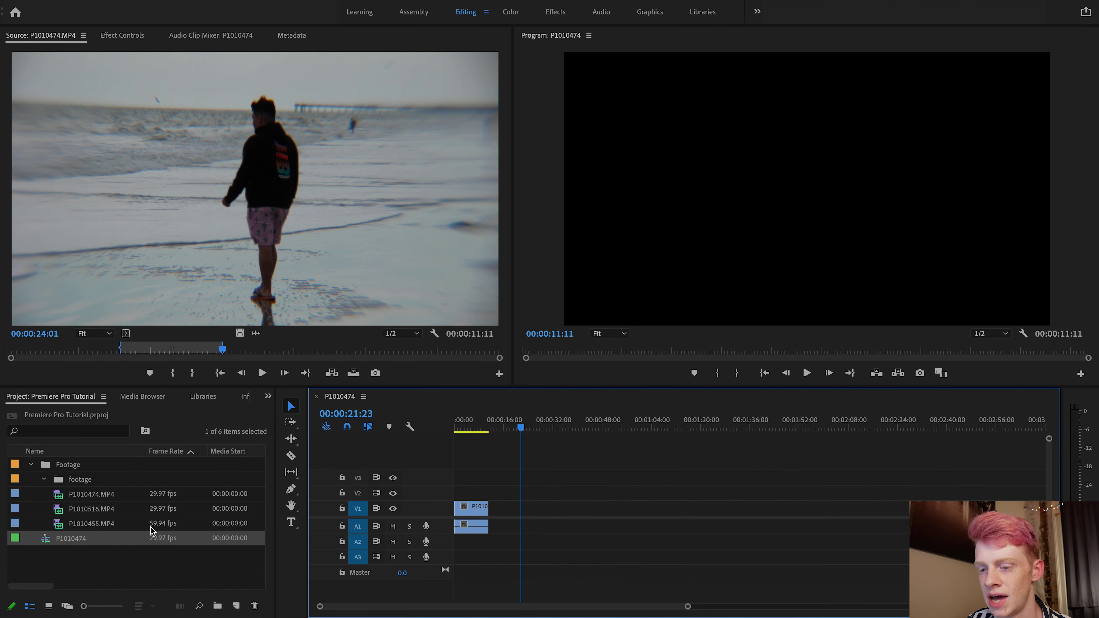
pyautogui.click(74, 539)
pyautogui.press('BackSpace')
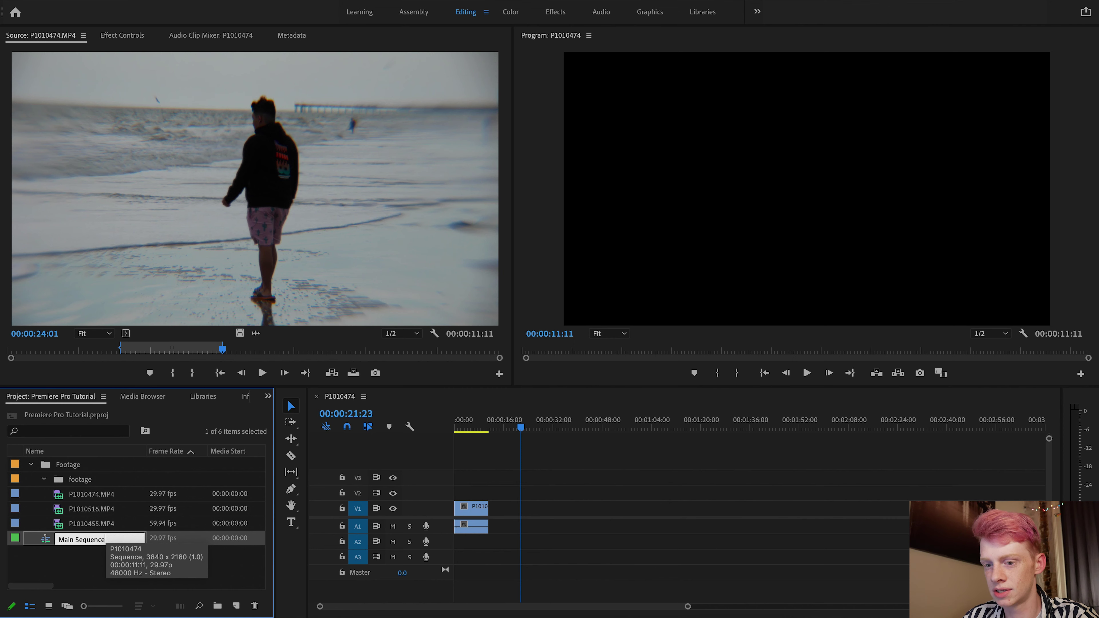
pyautogui.press('Return')
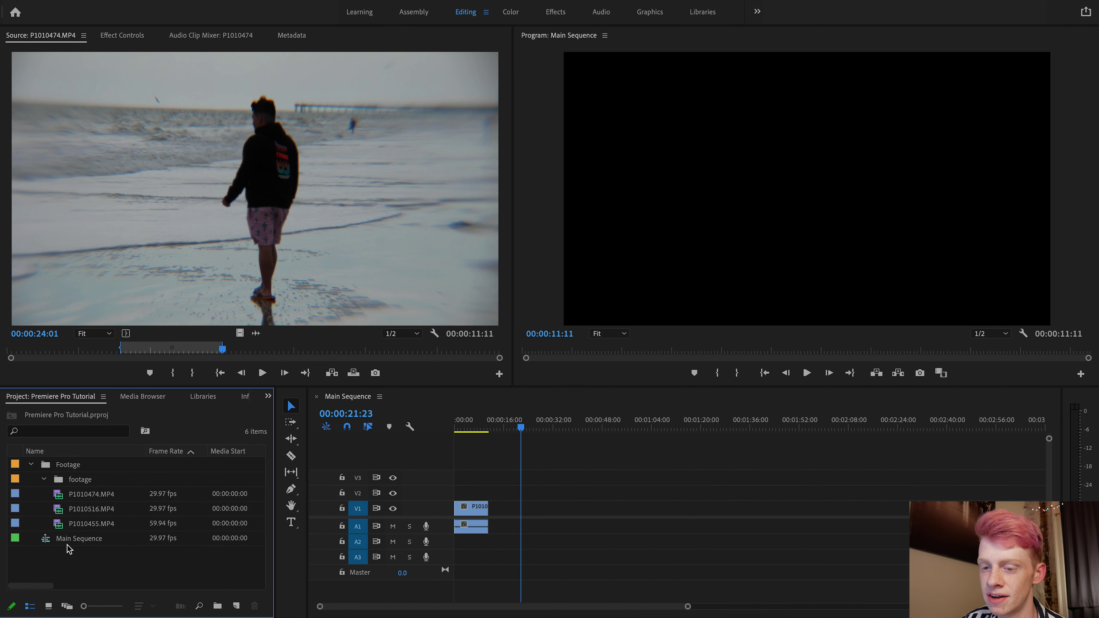
pyautogui.click(68, 541)
pyautogui.doubleClick(45, 543)
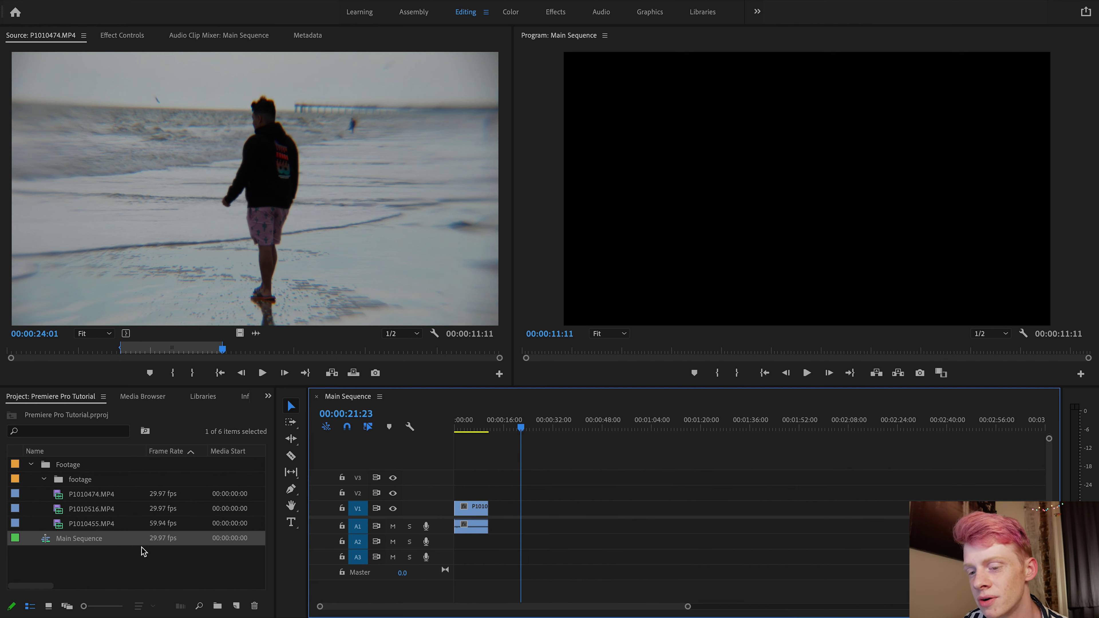
# Step: Scrub back and forth through the sequence in both the timeline and the Program Monitor, stopping at 00:00:03:11
pyautogui.click(460, 429)
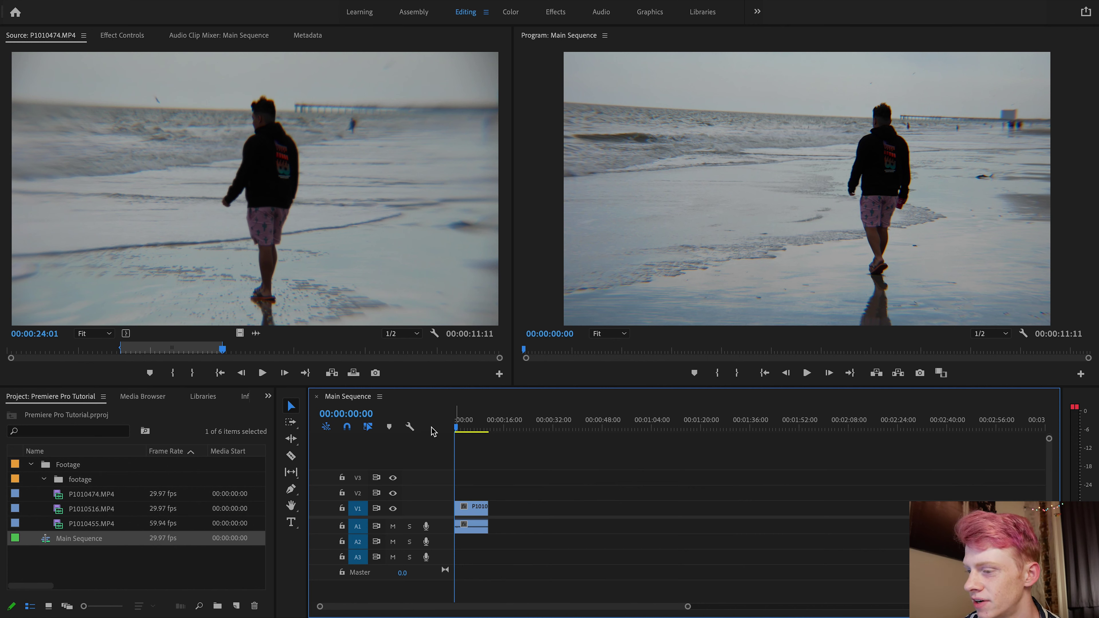
pyautogui.moveTo(455, 429); pyautogui.dragTo(537, 426)
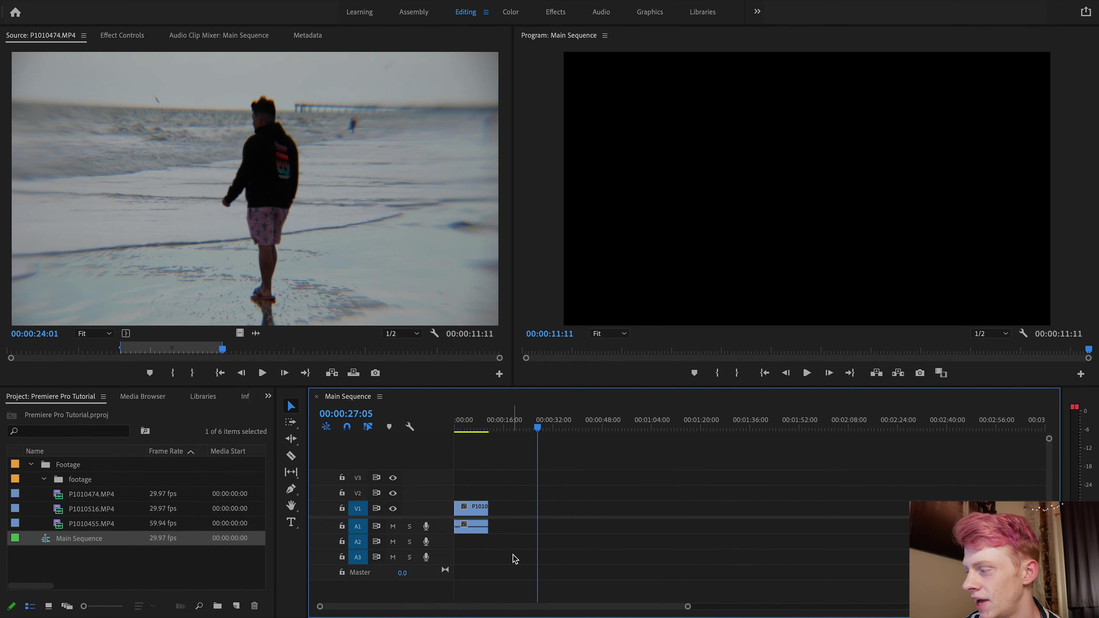
pyautogui.moveTo(538, 429); pyautogui.dragTo(470, 438)
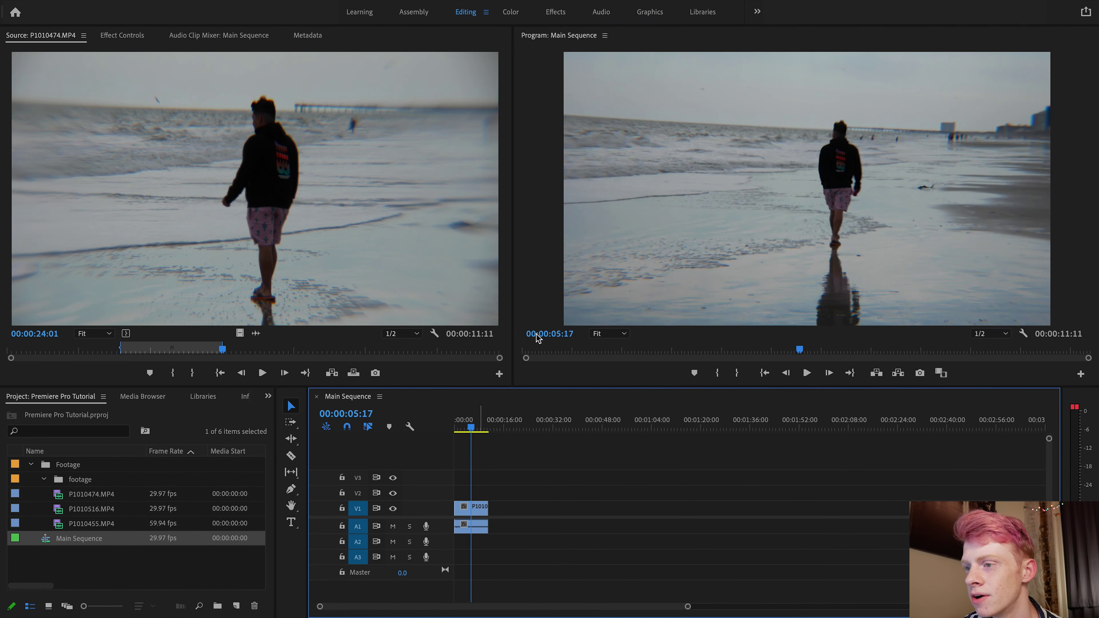
pyautogui.click(601, 247)
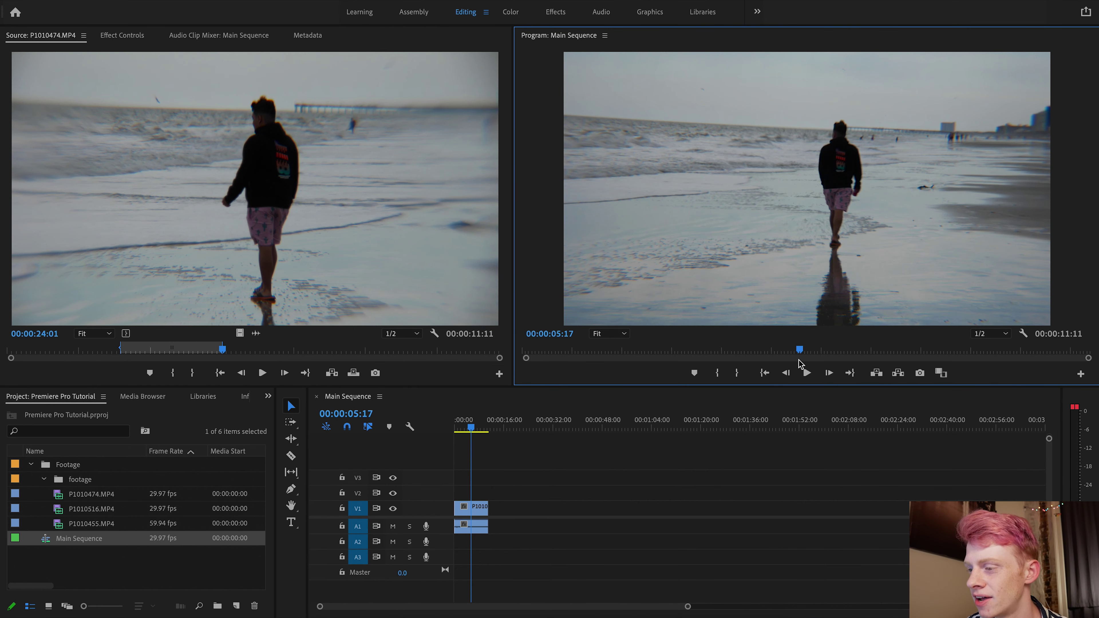
pyautogui.moveTo(800, 353); pyautogui.dragTo(691, 354)
pyautogui.click(488, 467)
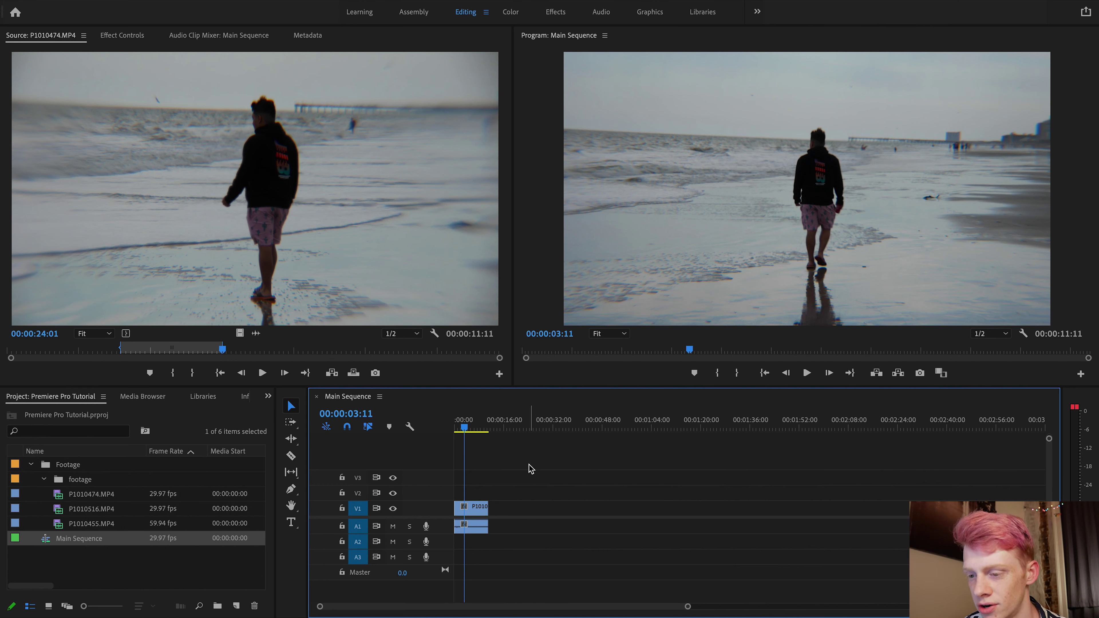
# Step: Place P1010516.MP4 on track V2 overlapping the first clip and scrub through the overlap to 00:00:08:24
pyautogui.moveTo(59, 512); pyautogui.dragTo(466, 502)
pyautogui.moveTo(461, 428); pyautogui.dragTo(480, 432)
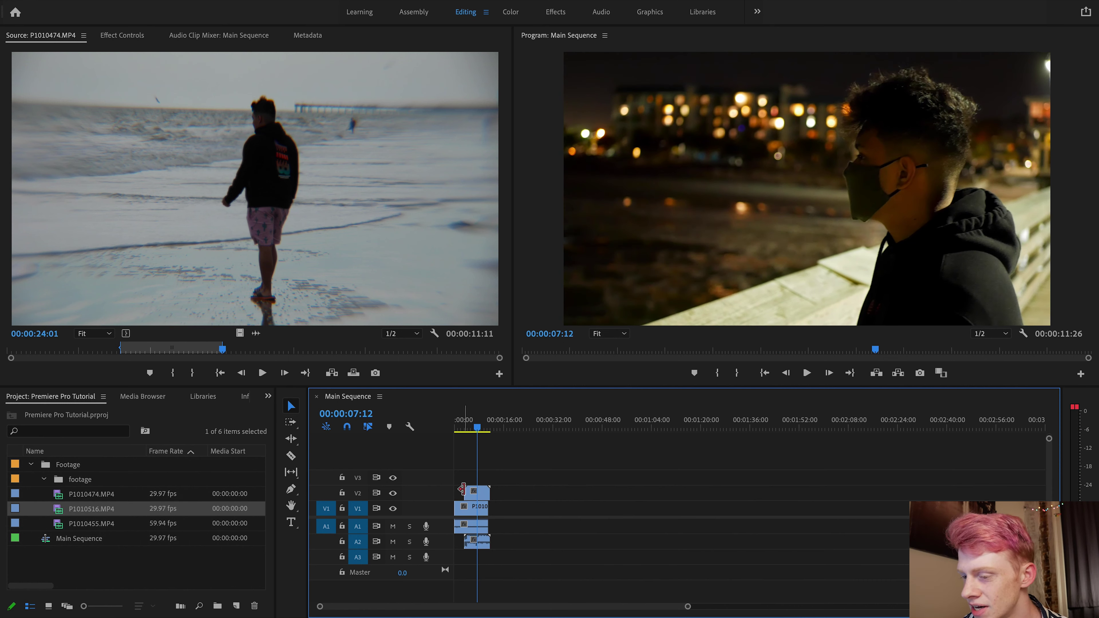
pyautogui.moveTo(479, 432); pyautogui.dragTo(481, 432)
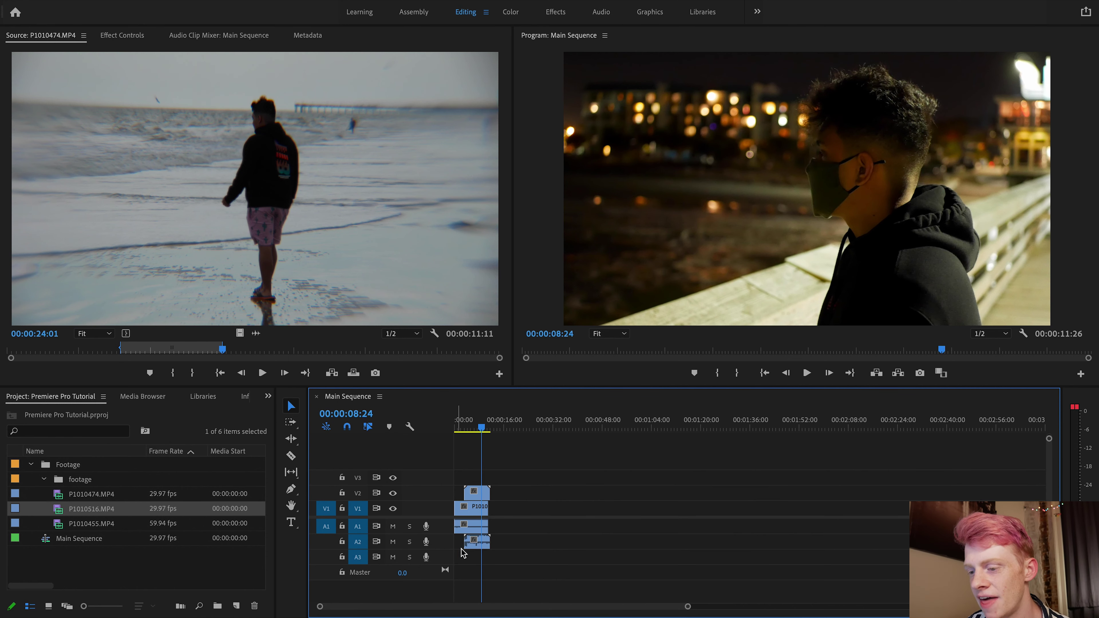
# Step: Park the playhead at 00:00:03:05 and slide the V2 clip earlier to start at the beginning of the sequence
pyautogui.click(465, 430)
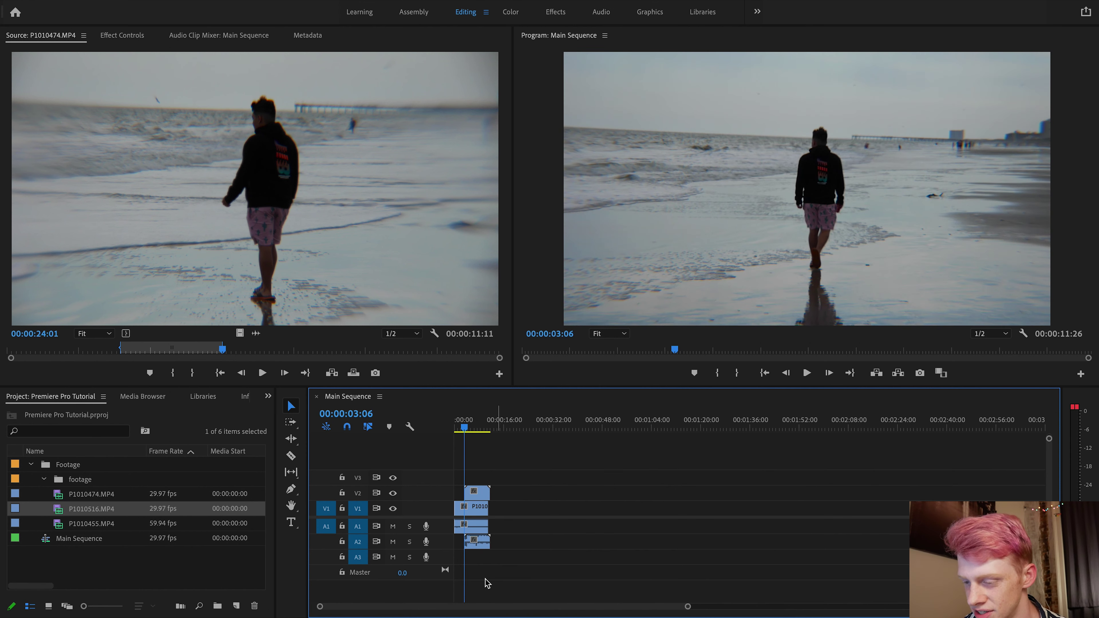
pyautogui.press('Left')
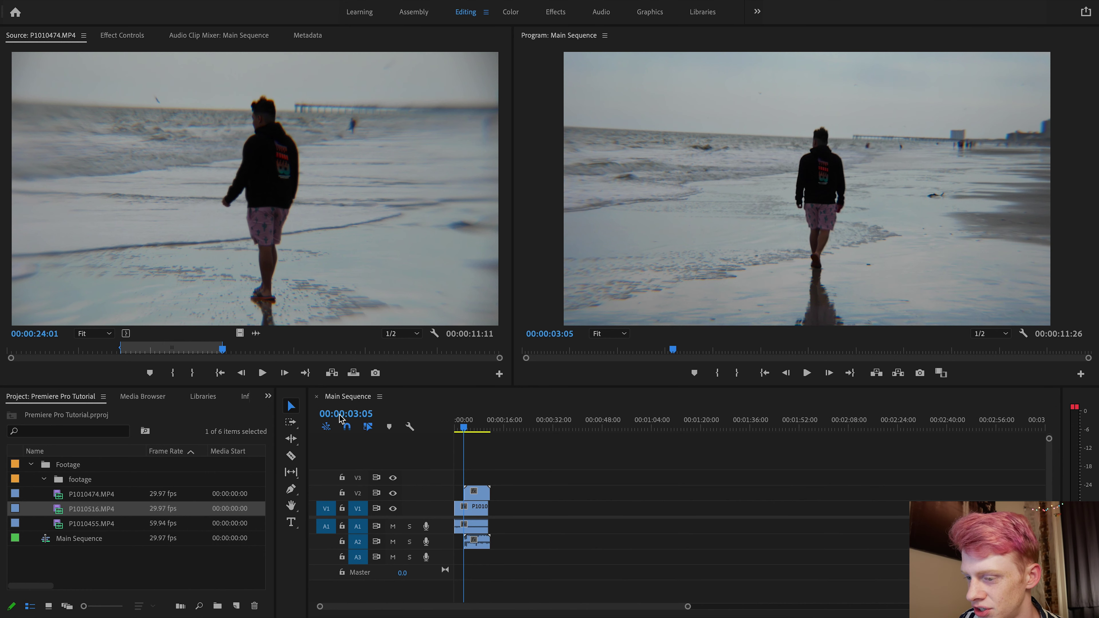
pyautogui.moveTo(488, 493); pyautogui.dragTo(478, 493)
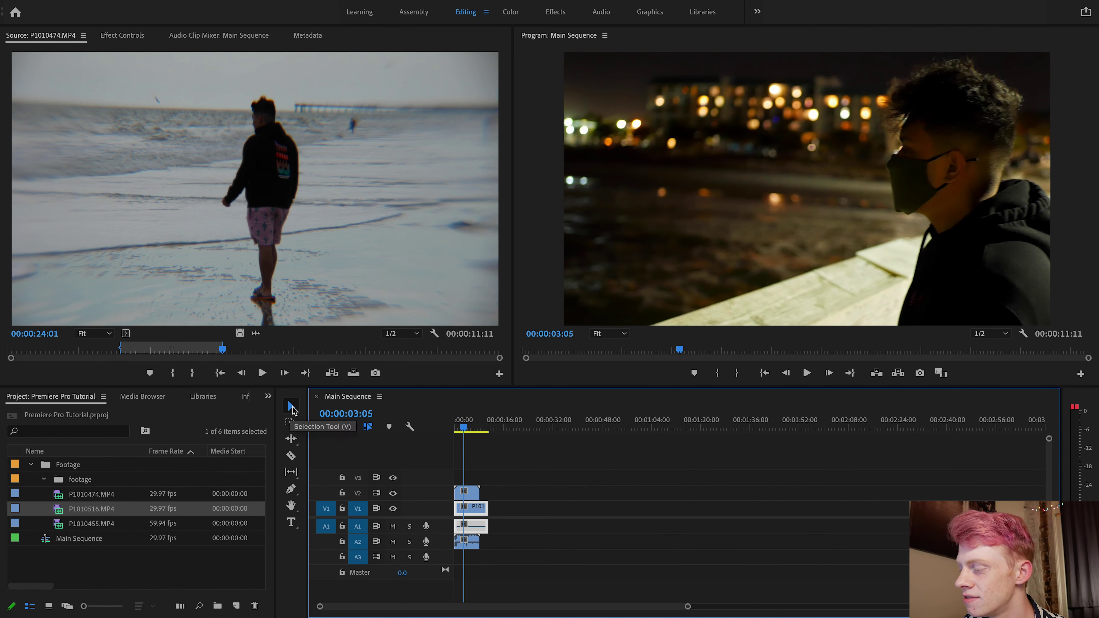
# Step: Split the first visible P1010474.MP4 clip at about 00:00:20:14 with the Razor tool and return to the Selection tool
pyautogui.click(291, 456)
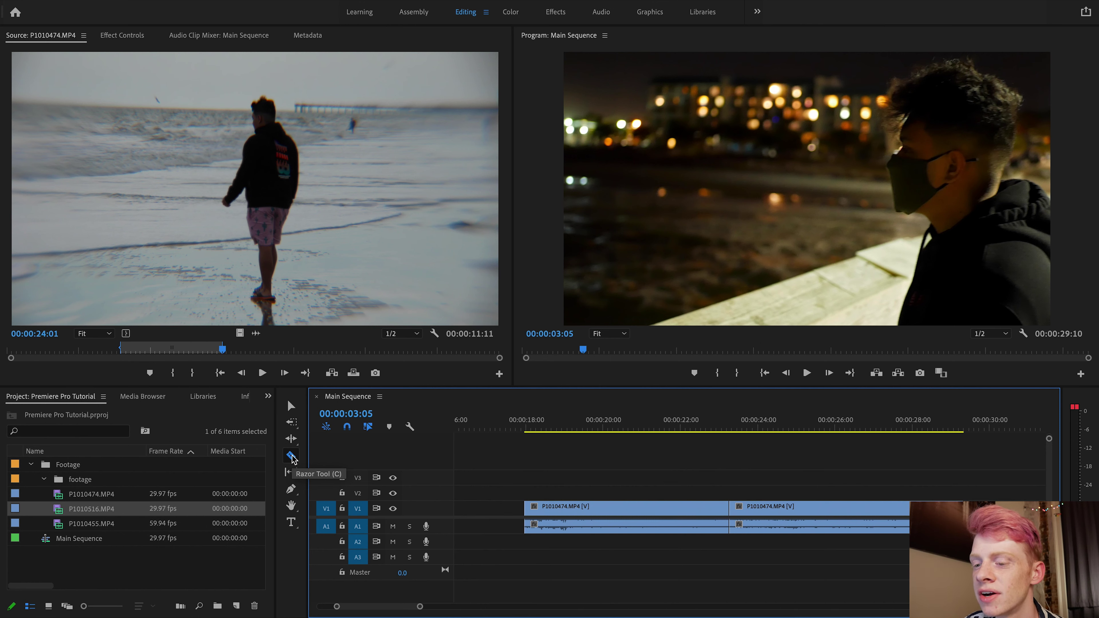
pyautogui.click(291, 457)
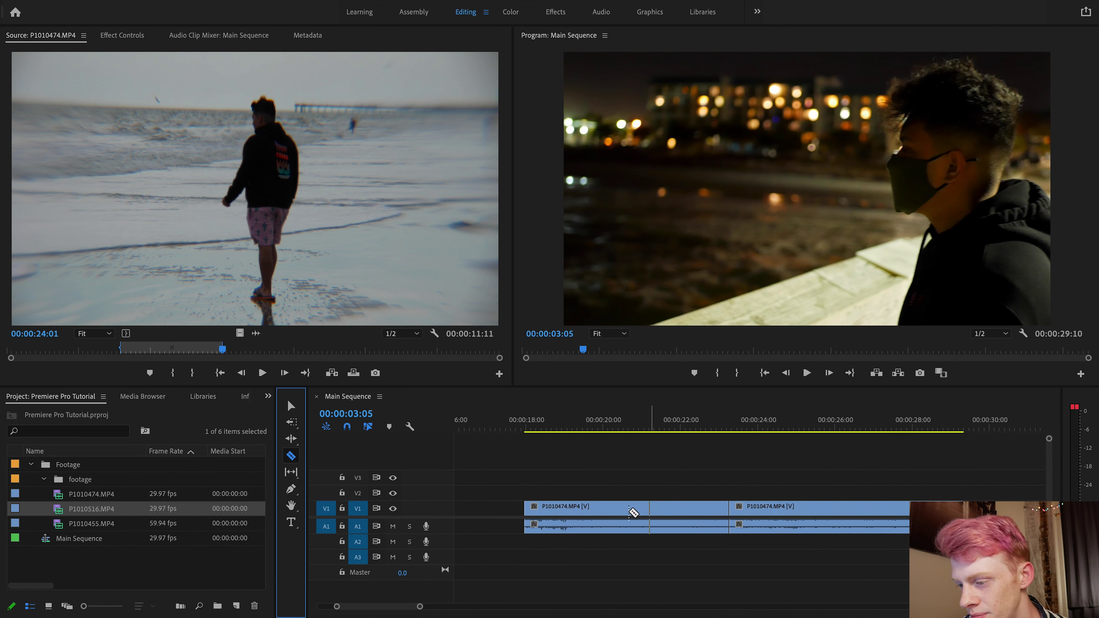
pyautogui.click(622, 510)
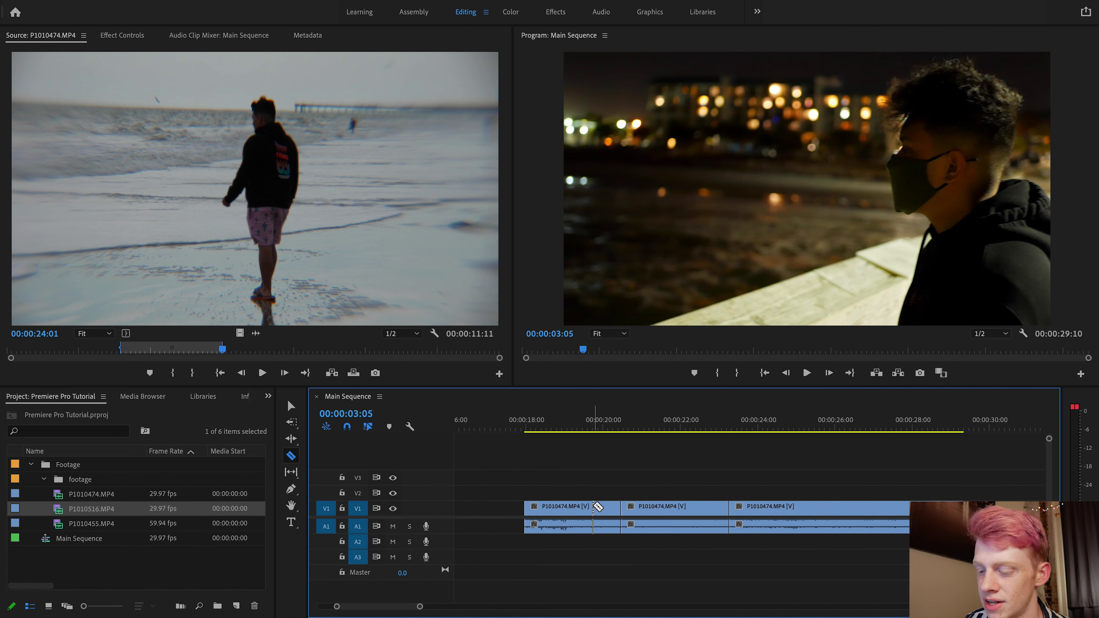
pyautogui.press('v')
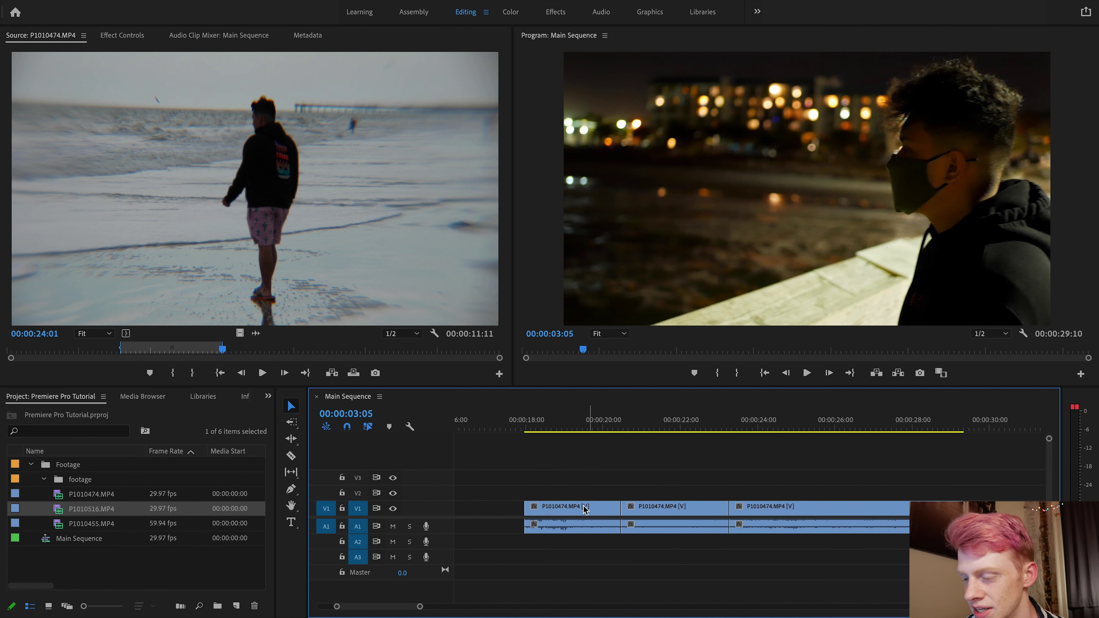
# Step: Slide both split pieces earlier with a gap between them and place the playhead in the gap at 00:00:19:08
pyautogui.moveTo(581, 516); pyautogui.dragTo(526, 515)
pyautogui.moveTo(665, 512)
pyautogui.mouseDown()
pyautogui.moveTo(640, 512)
pyautogui.moveTo(649, 513)
pyautogui.mouseUp()
pyautogui.click(574, 426)
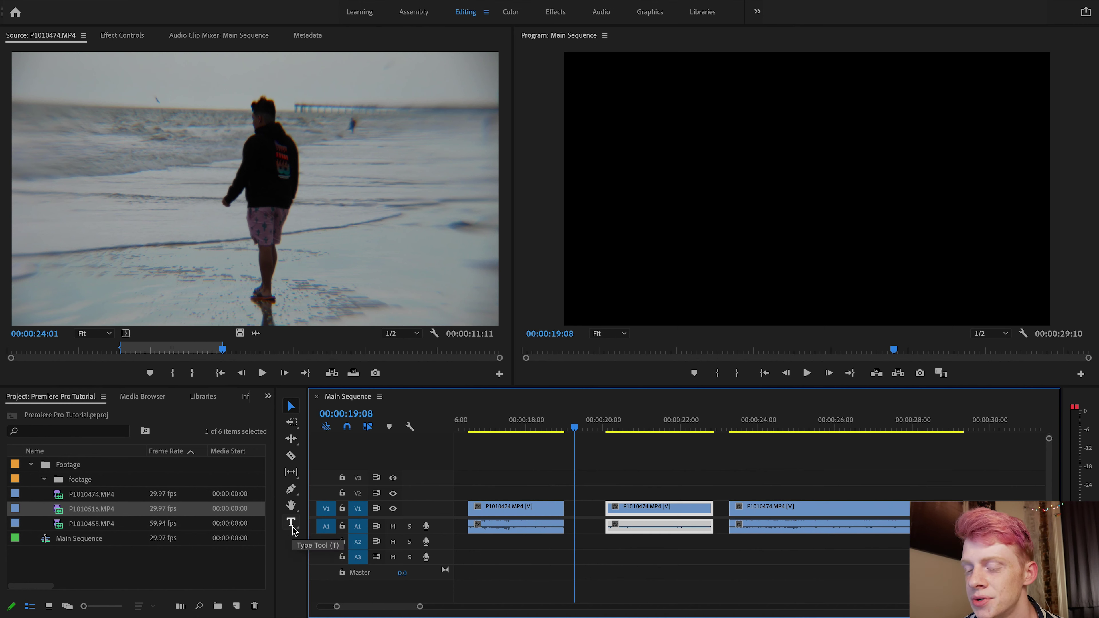
# Step: Move the playhead to 00:00:21:20 and add the text "Hello" over the water beside the man with the Type tool
pyautogui.click(291, 523)
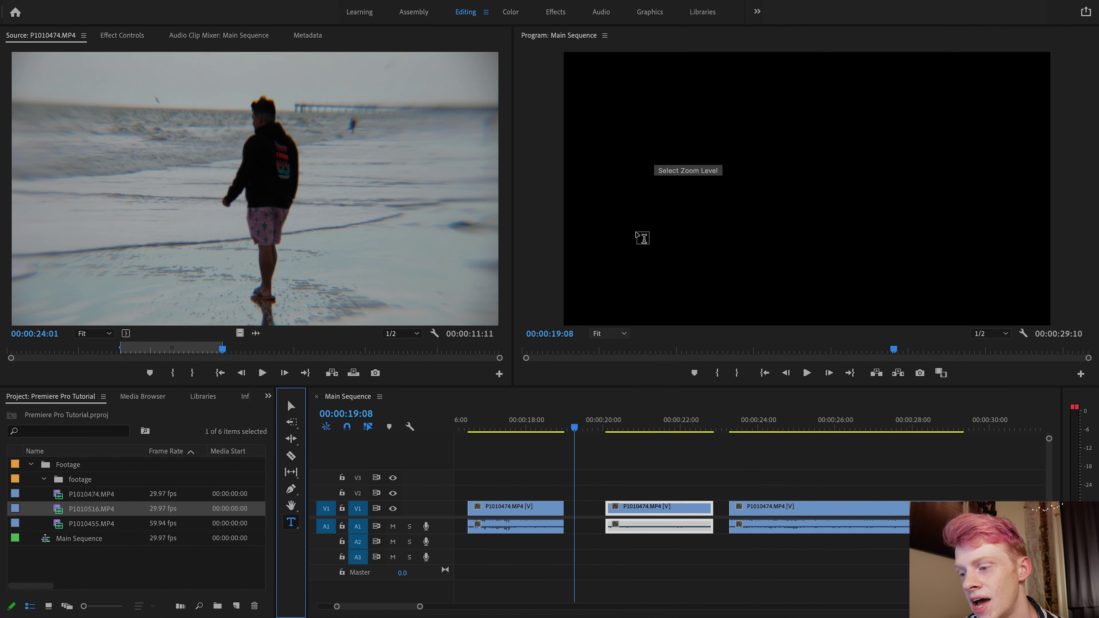
pyautogui.click(580, 429)
pyautogui.moveTo(580, 428); pyautogui.dragTo(667, 433)
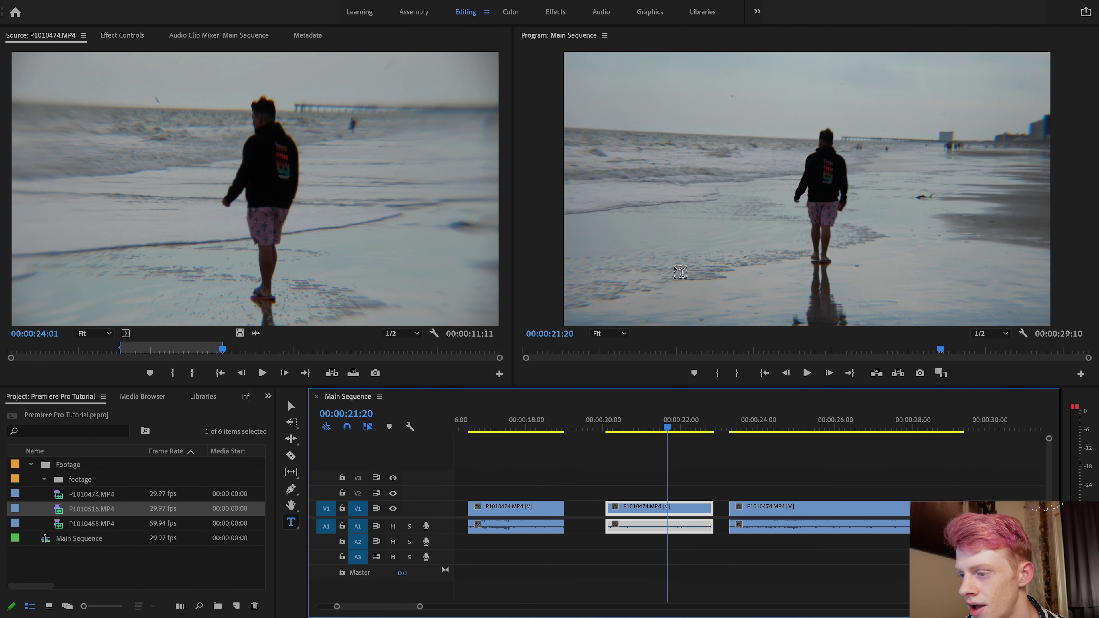
pyautogui.click(603, 248)
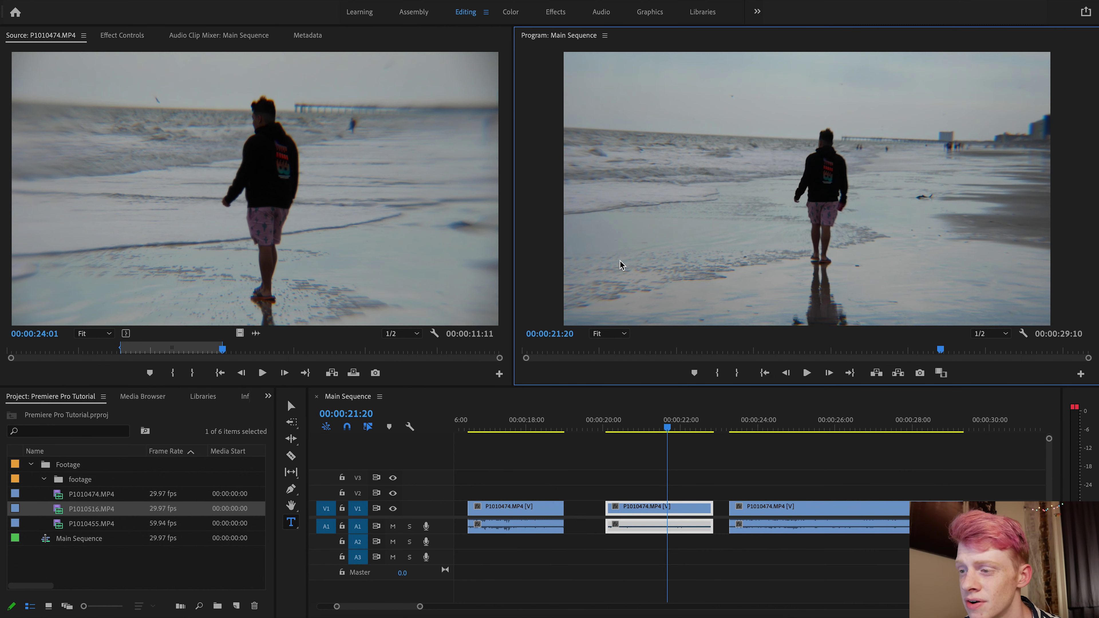
pyautogui.click(600, 245)
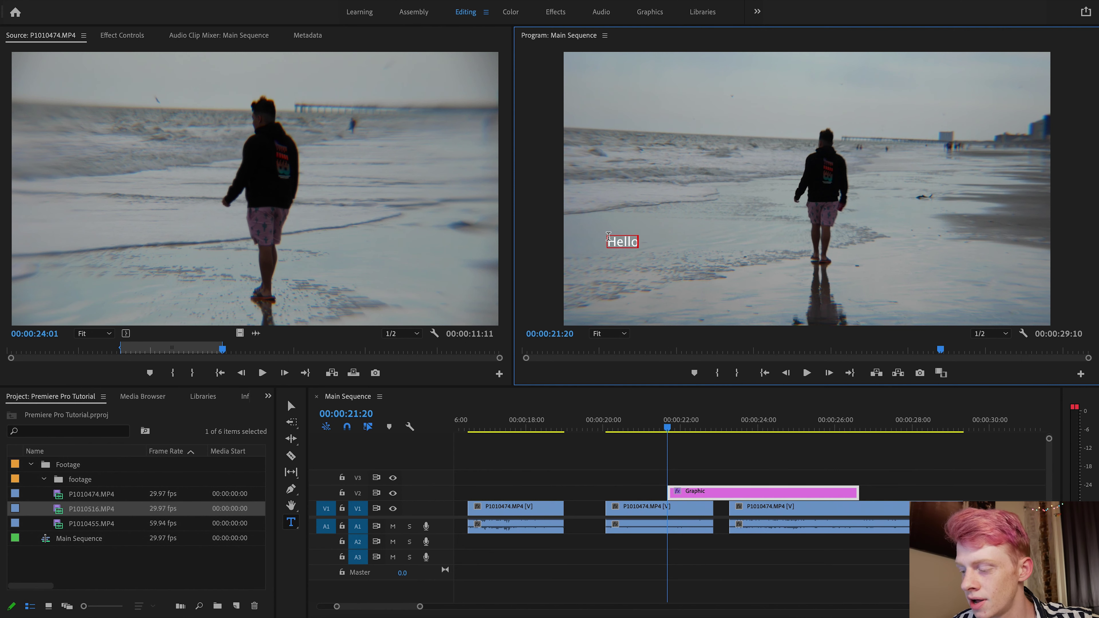
pyautogui.click(624, 474)
# Step: Align the Hello graphic with the start of the middle clip, trim its end to before the clip's end, and scrub to 00:00:21:01
pyautogui.moveTo(666, 427); pyautogui.dragTo(682, 428)
pyautogui.click(711, 494)
pyautogui.moveTo(711, 493); pyautogui.dragTo(648, 493)
pyautogui.moveTo(794, 492); pyautogui.dragTo(663, 493)
pyautogui.click(612, 428)
pyautogui.moveTo(611, 431); pyautogui.dragTo(642, 429)
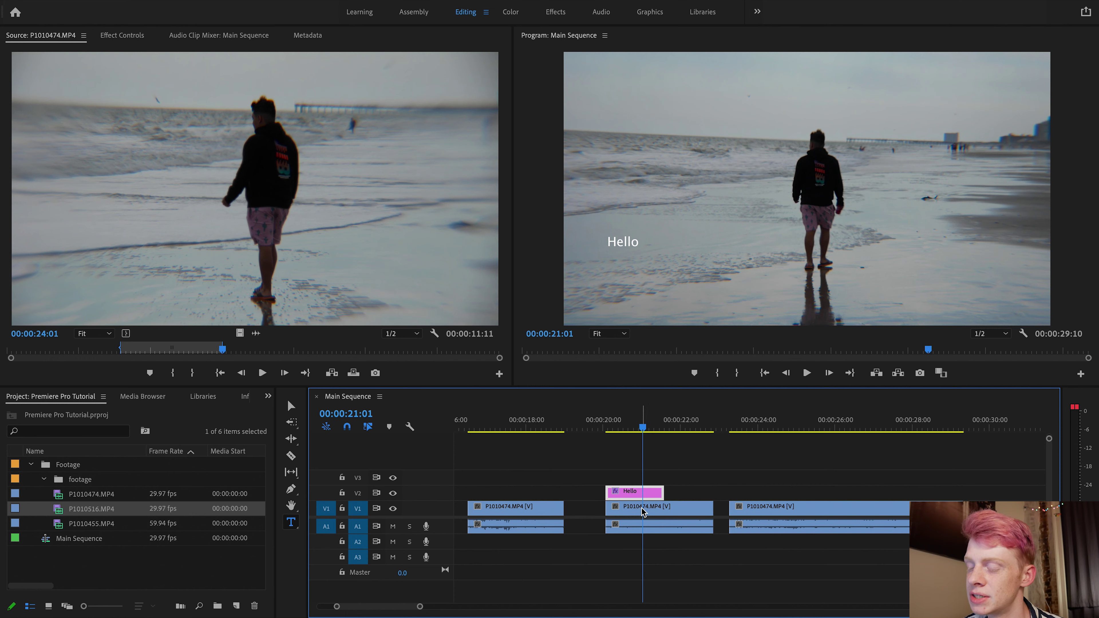
# Step: Move the middle clip from V1 to V3 above the Hello graphic, scrub over it, and return it to V1
pyautogui.moveTo(649, 510); pyautogui.dragTo(649, 476)
pyautogui.click(609, 429)
pyautogui.moveTo(609, 433); pyautogui.dragTo(621, 431)
pyautogui.moveTo(675, 476); pyautogui.dragTo(677, 509)
pyautogui.click(616, 430)
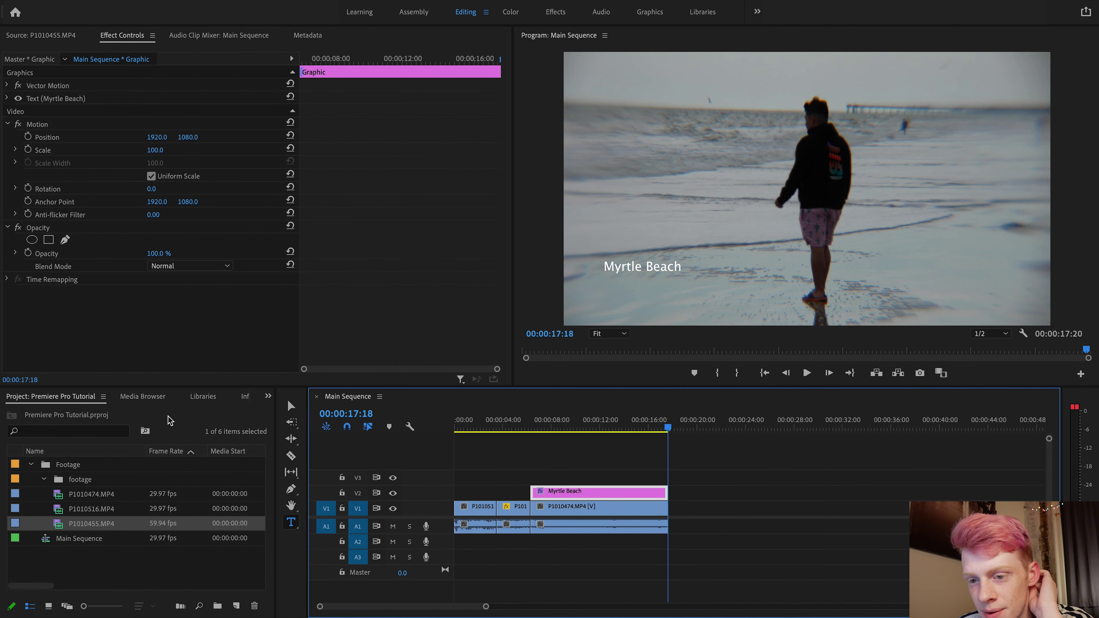
# Step: Apply the Cross Dissolve video transition to the start of the first V1 clip and the end of the last V1 clip
pyautogui.click(166, 418)
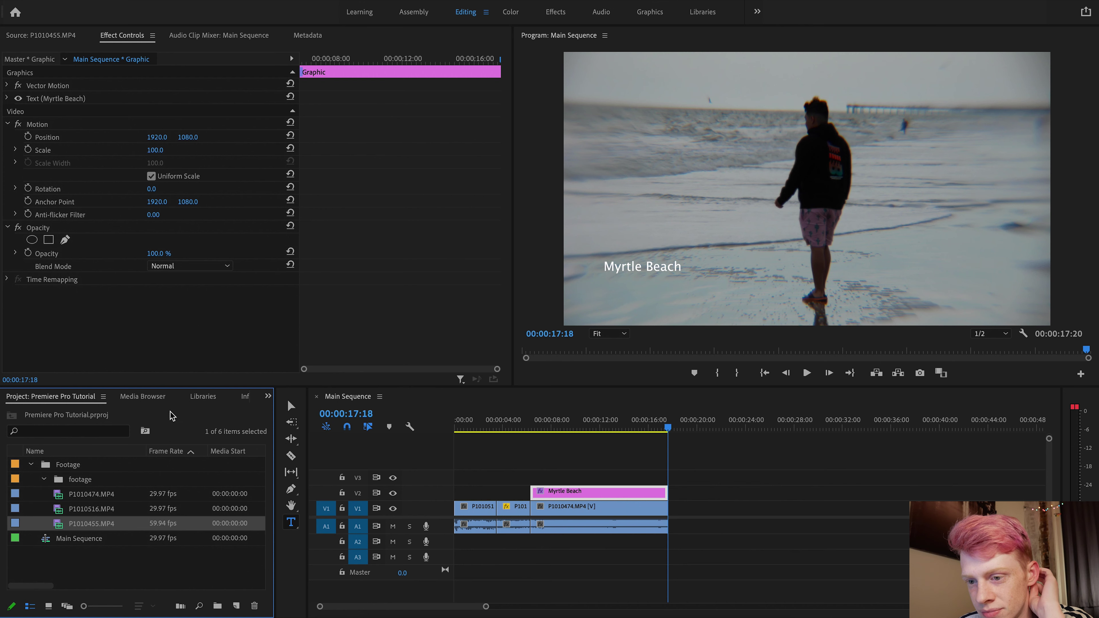
pyautogui.click(268, 397)
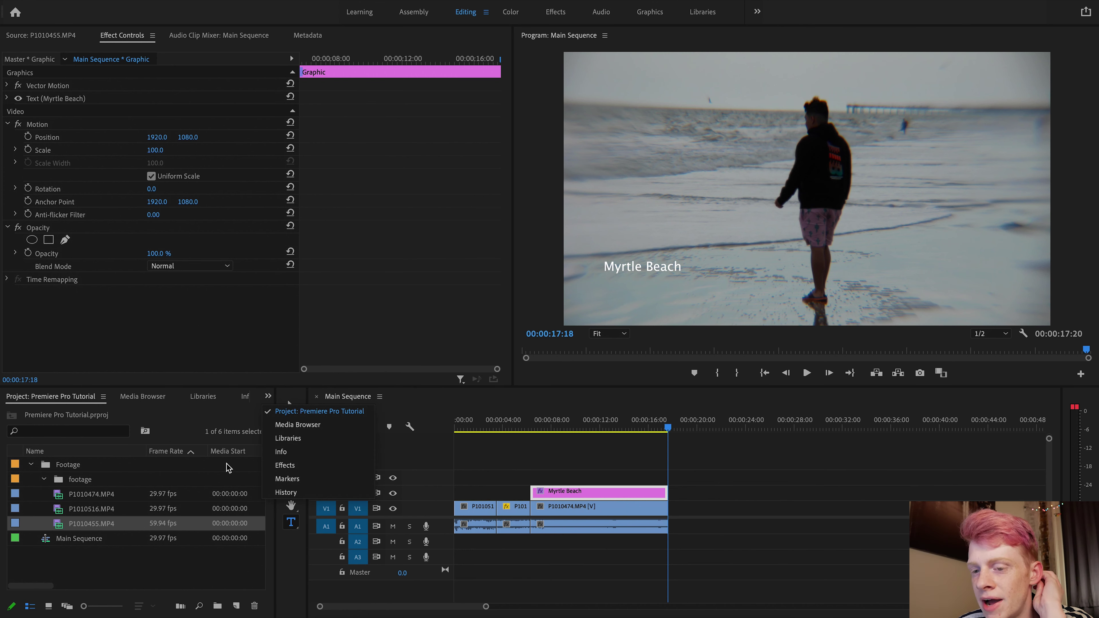
pyautogui.click(284, 465)
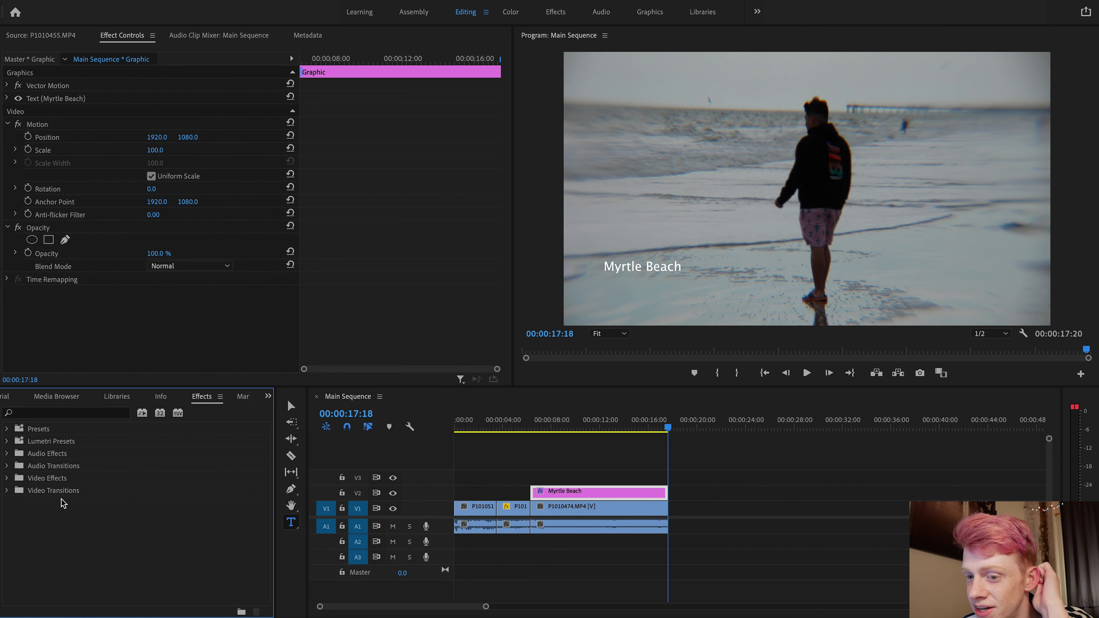
pyautogui.hotkey('shift', 'f')
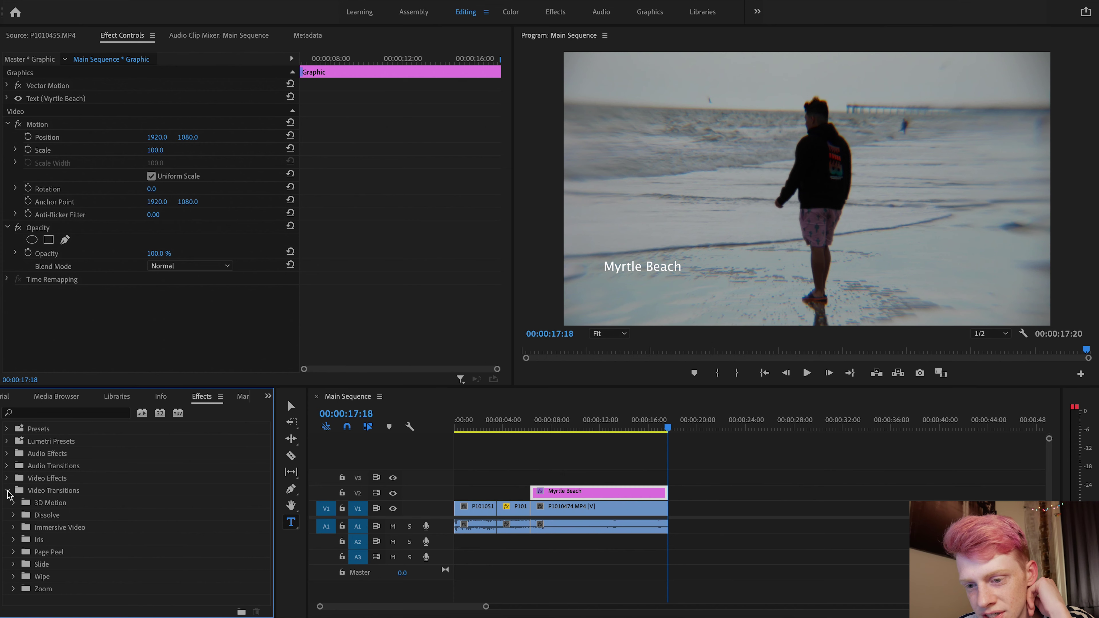
pyautogui.click(14, 515)
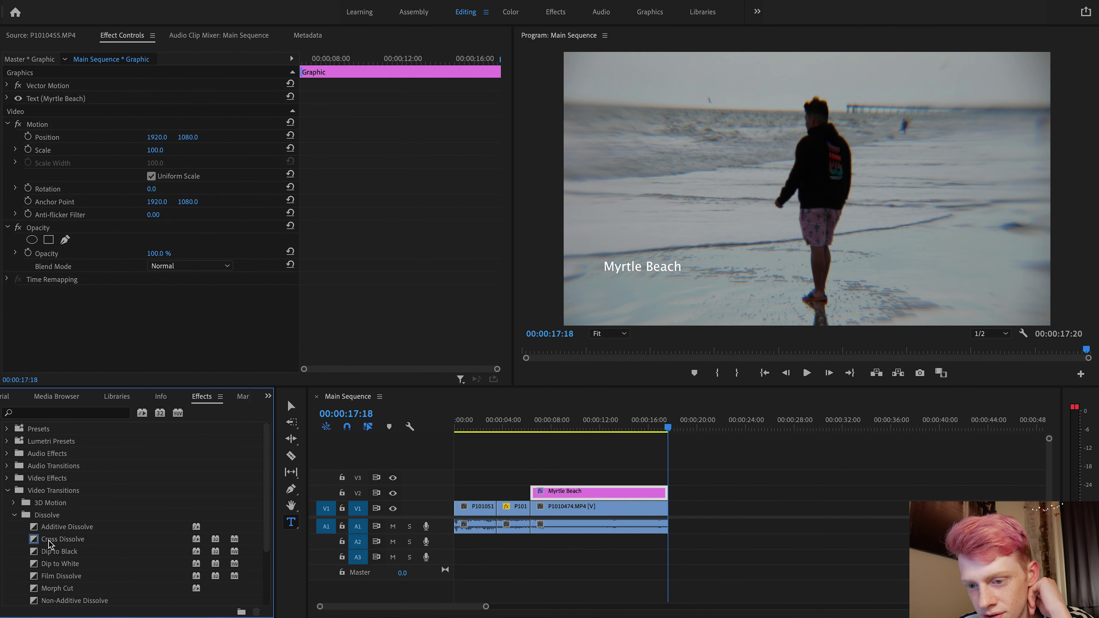
pyautogui.moveTo(50, 541); pyautogui.dragTo(462, 510)
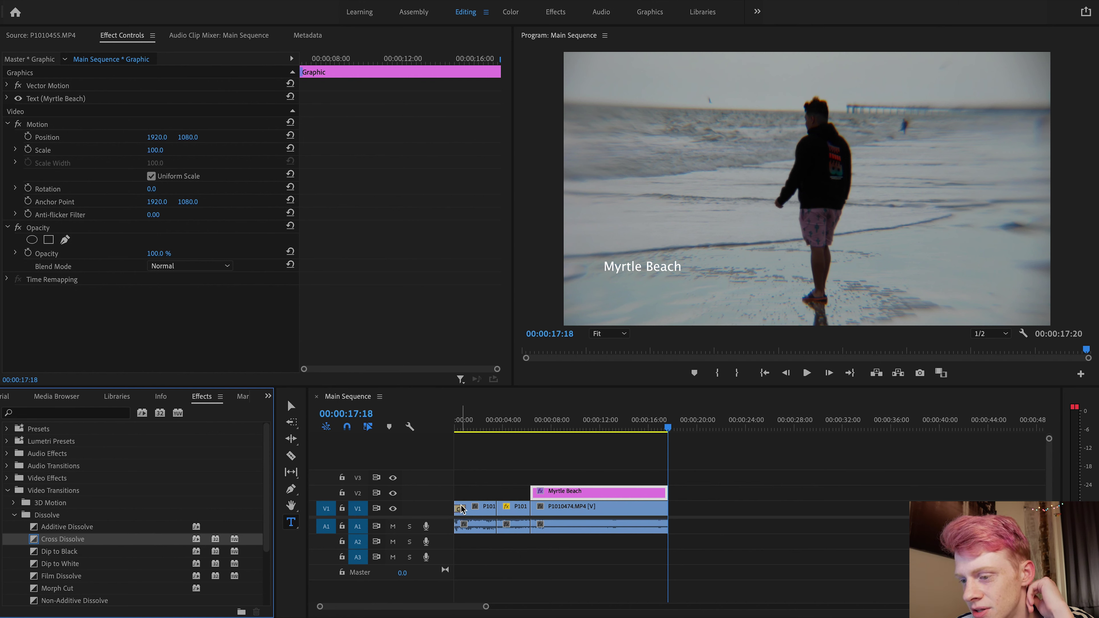
pyautogui.moveTo(141, 545); pyautogui.dragTo(665, 514)
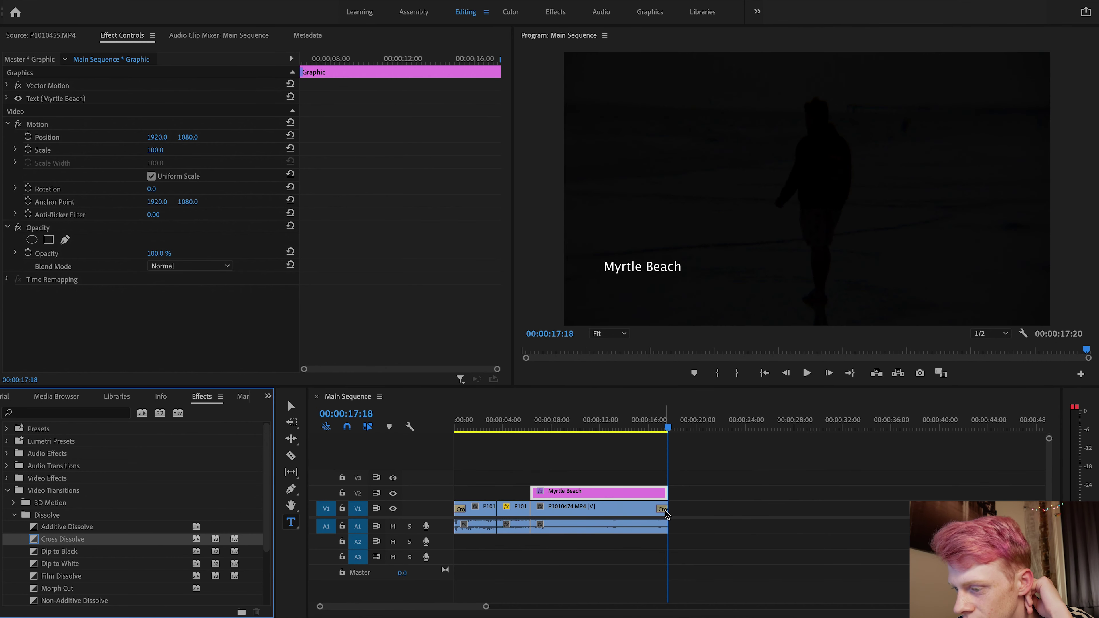
# Step: Play the sequence from the start and near the end to review the fade-in and fade-out
pyautogui.moveTo(473, 423); pyautogui.dragTo(449, 429)
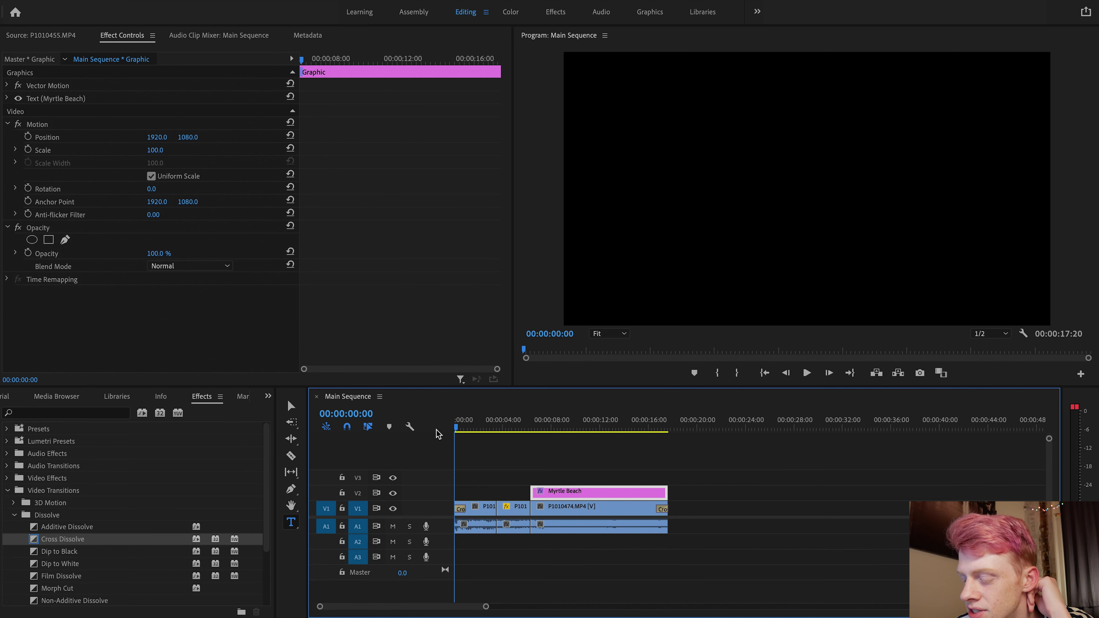
pyautogui.press('space')
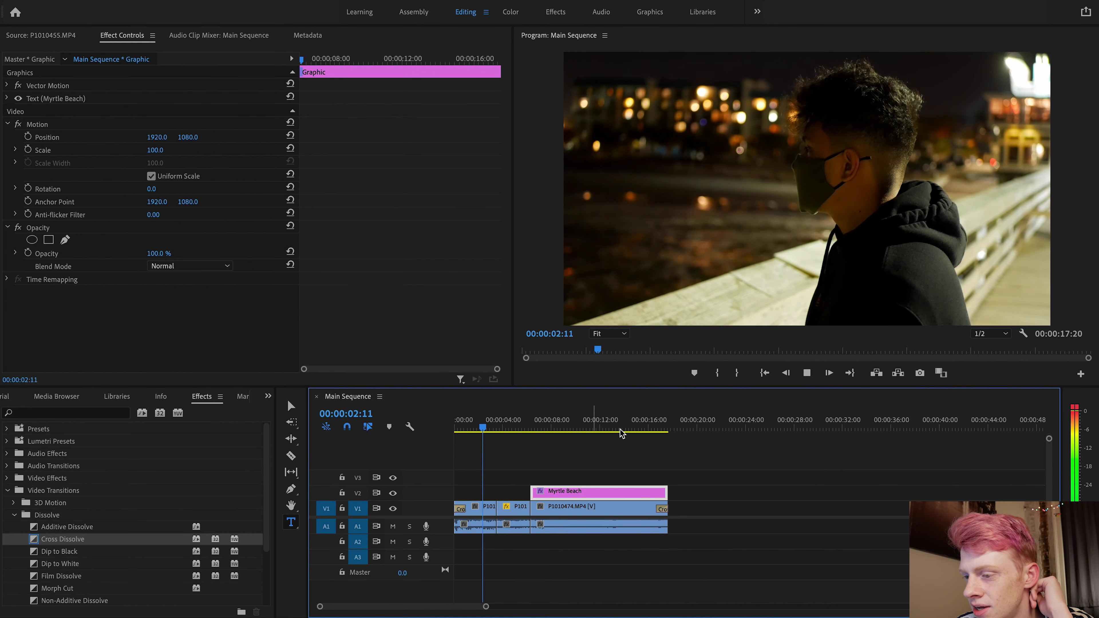
pyautogui.click(651, 431)
pyautogui.press('space')
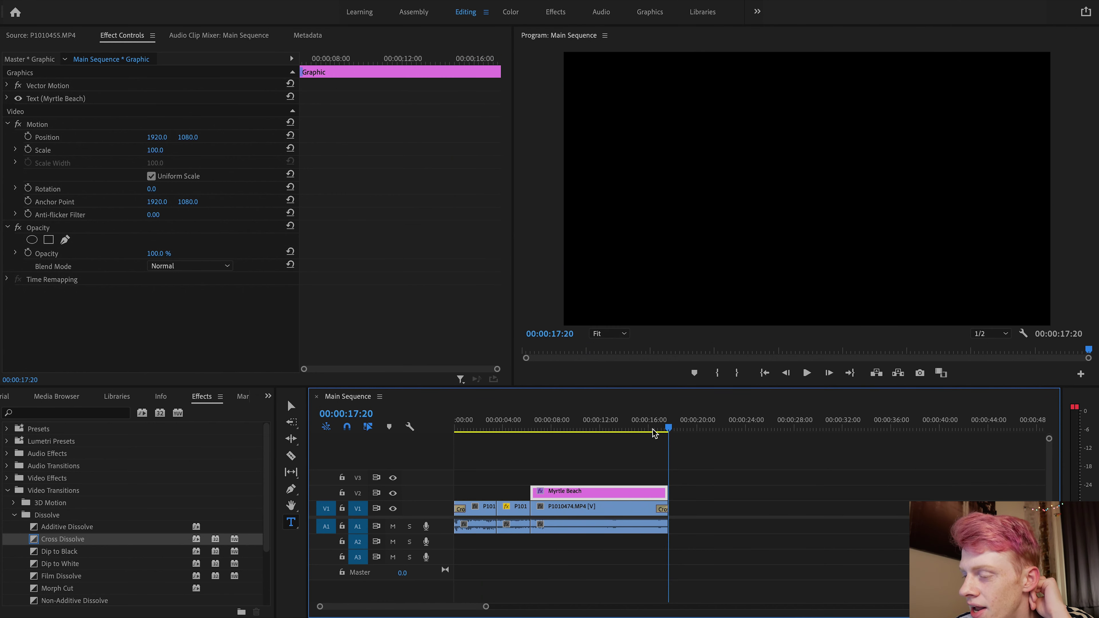
# Step: Move the playhead to 00:00:16:27 and apply Cross Dissolve to the end of the Myrtle Beach title on V2
pyautogui.moveTo(654, 433)
pyautogui.mouseDown()
pyautogui.moveTo(672, 434)
pyautogui.moveTo(658, 432)
pyautogui.mouseUp()
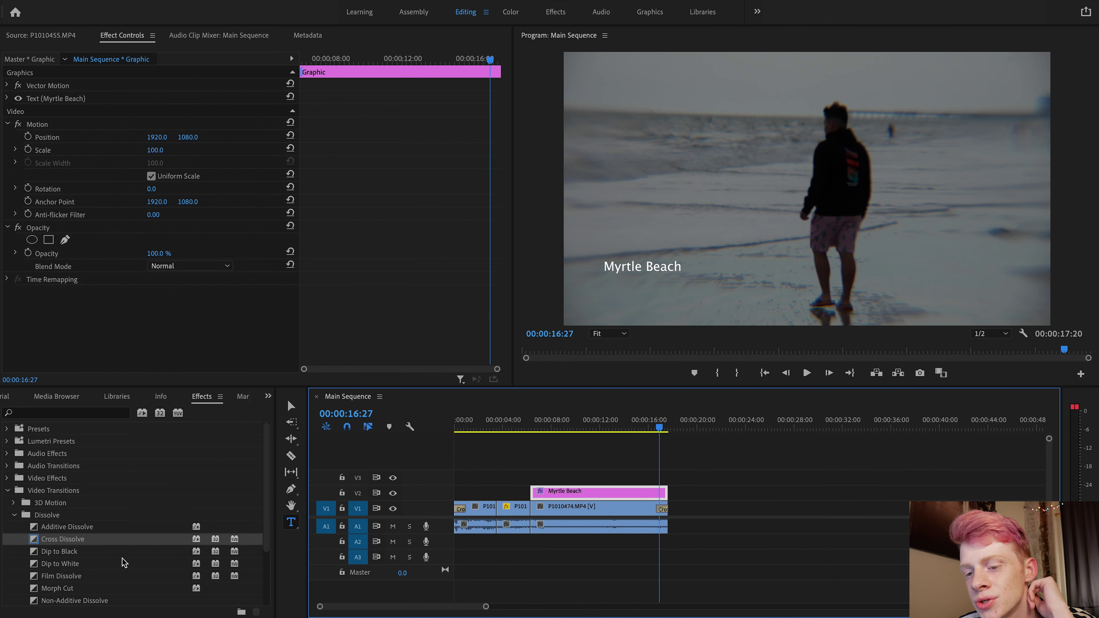
pyautogui.moveTo(98, 544); pyautogui.dragTo(661, 498)
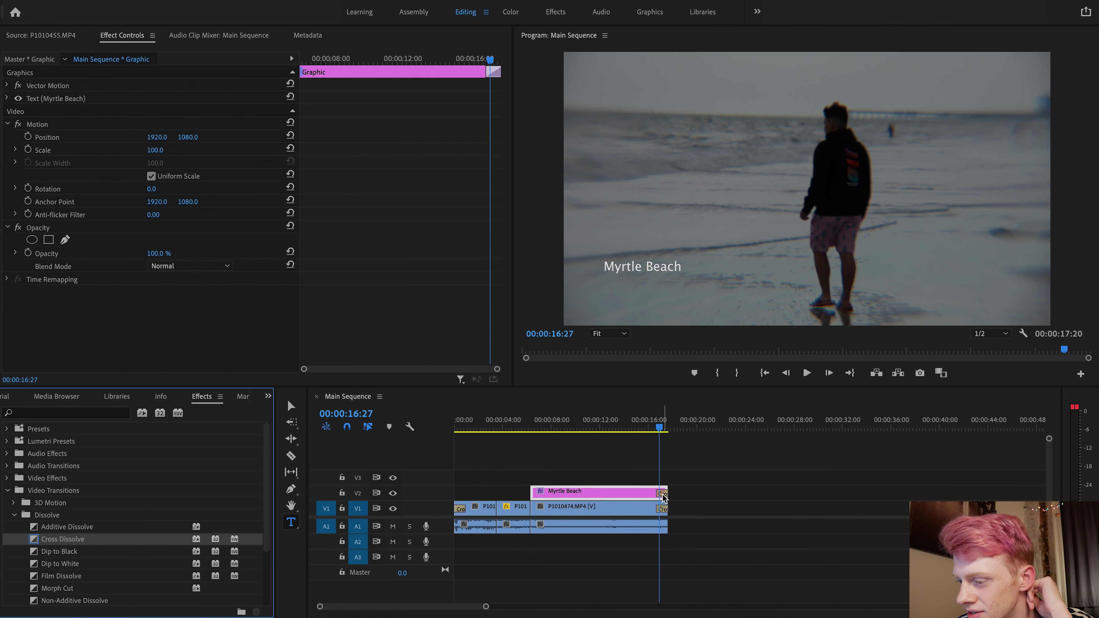